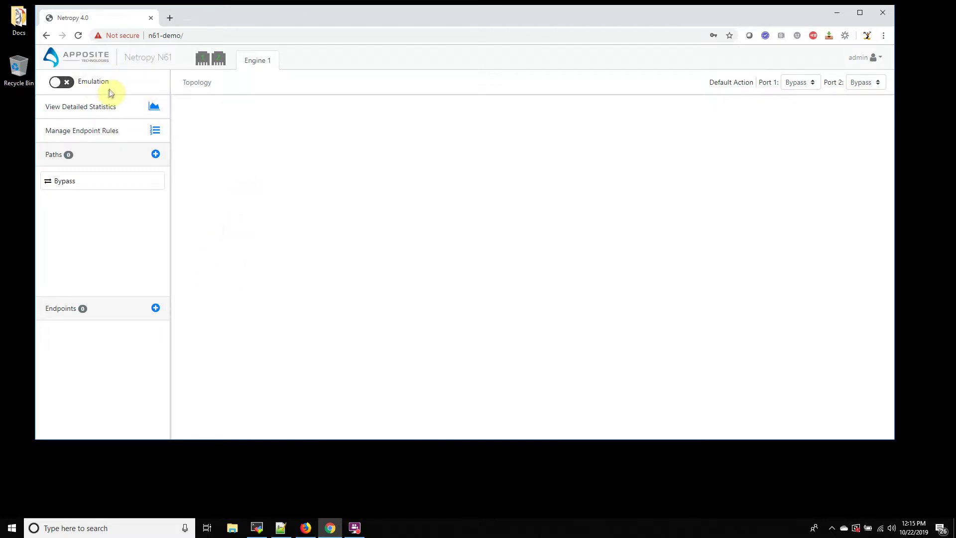
Start a new path and name it NYC to LA.
click(70, 84)
click(76, 85)
click(157, 156)
click(499, 80)
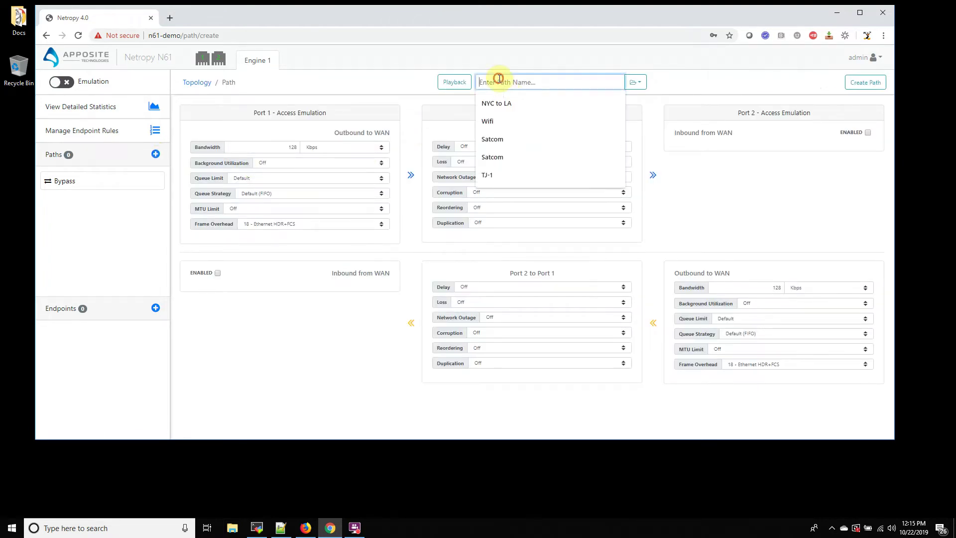
click(506, 103)
Set the outbound bandwidth of Port 1 to 100 Mbps.
click(296, 147)
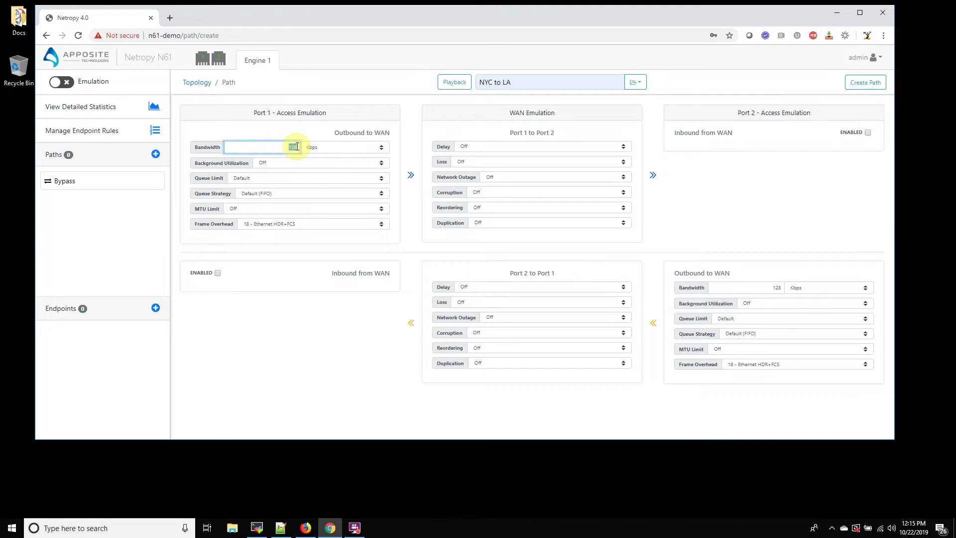
key(BackSpace)
text(100)
click(327, 147)
click(328, 163)
Set the outbound bandwidth of Port 2 to 50 Mbps.
double_click(771, 287)
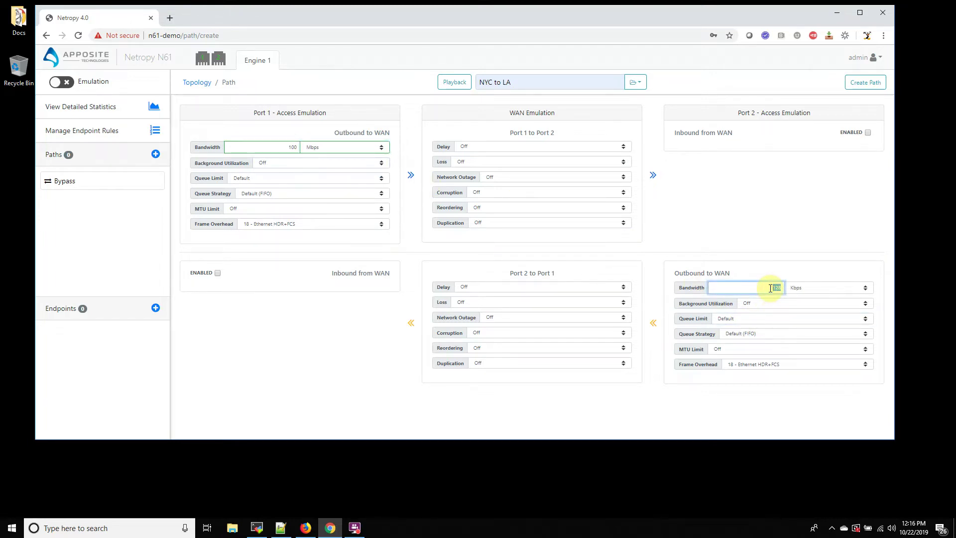
text(50)
click(801, 288)
click(807, 305)
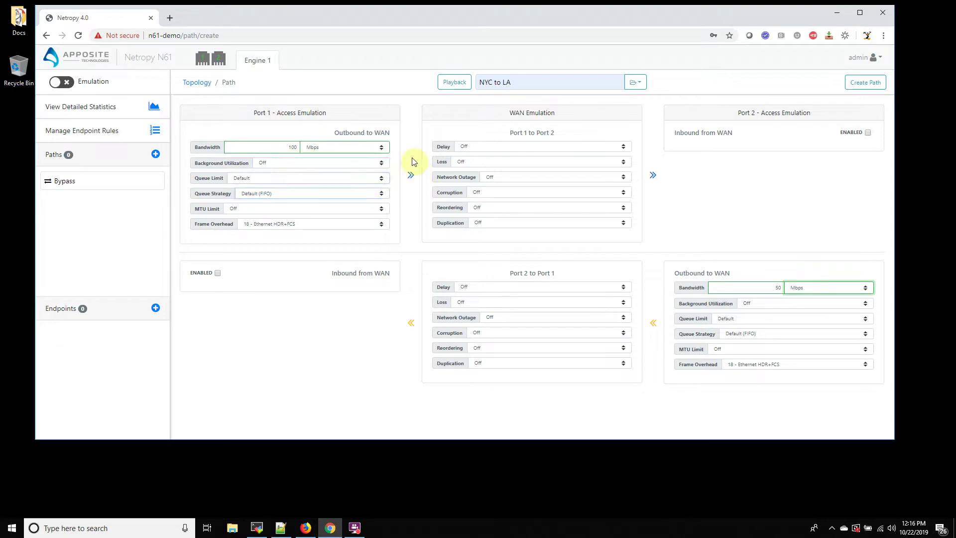
Apply a constant delay with 40 ms latency to the Port 1 to Port 2 direction.
click(479, 146)
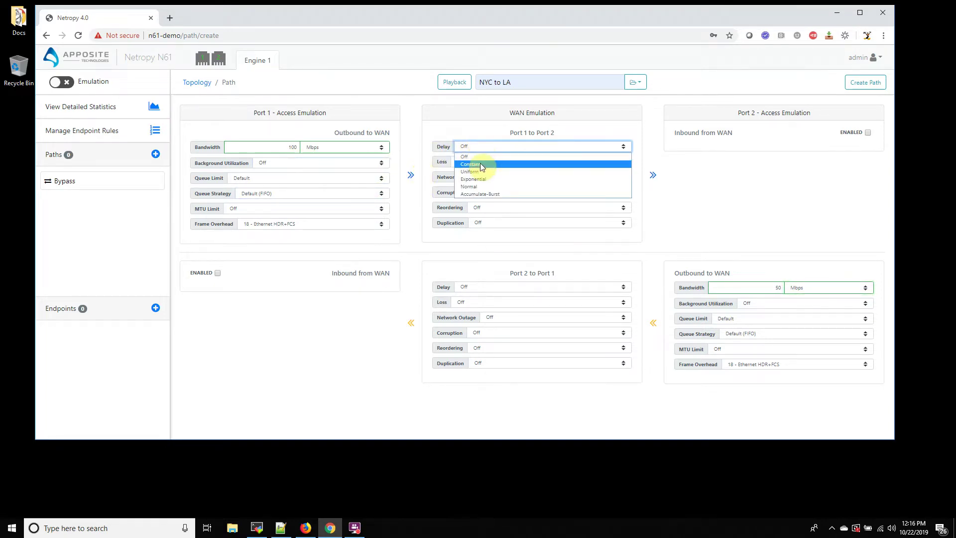
click(482, 164)
click(604, 163)
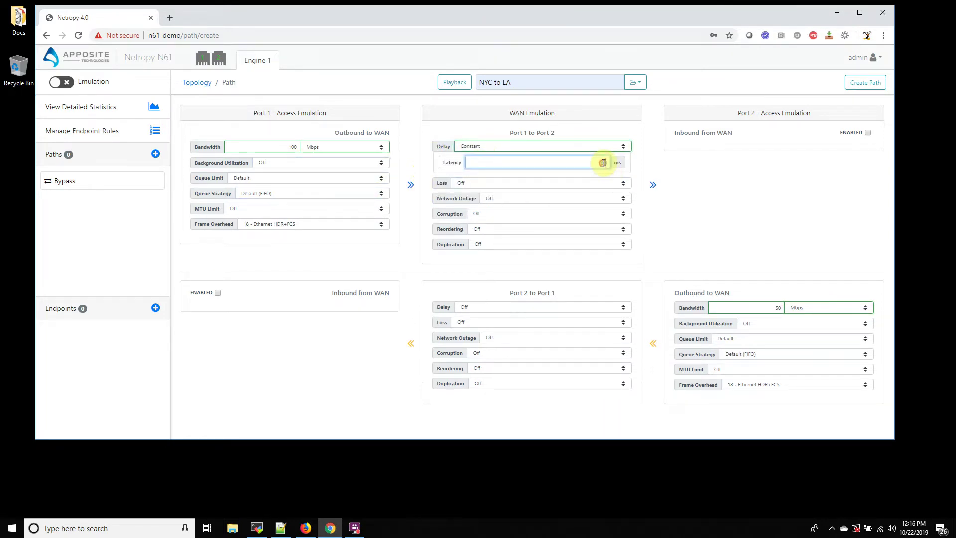
text(40)
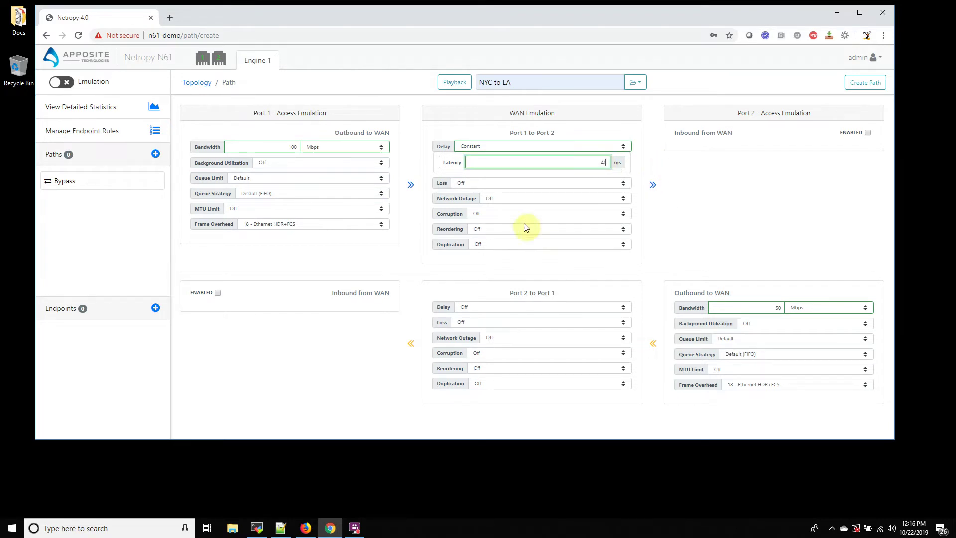
Apply a constant 40 ms delay to the Port 2 to Port 1 direction and create the path.
click(615, 305)
click(572, 325)
text(40)
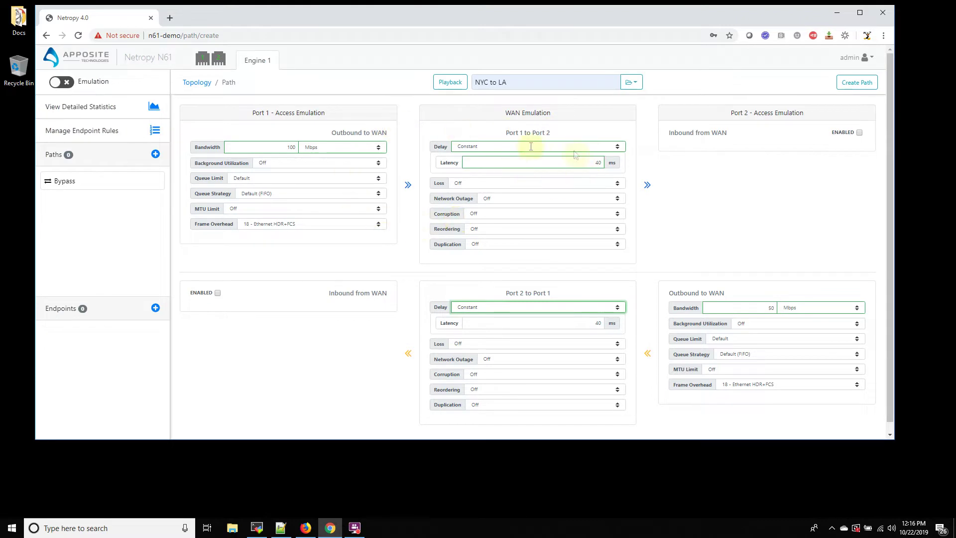
click(862, 83)
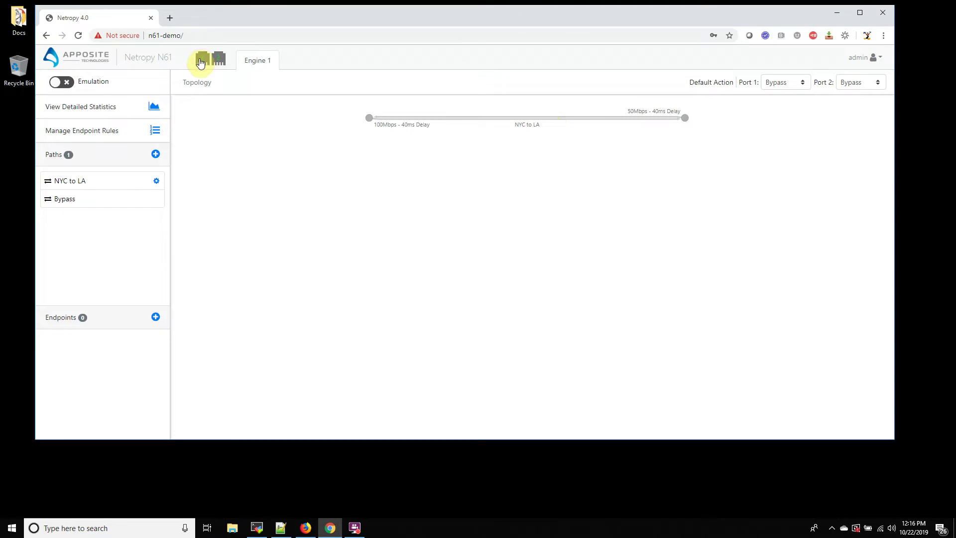
Start a new endpoint and name it NYC Storage Server.
mouse_move(200, 68)
click(156, 320)
click(484, 81)
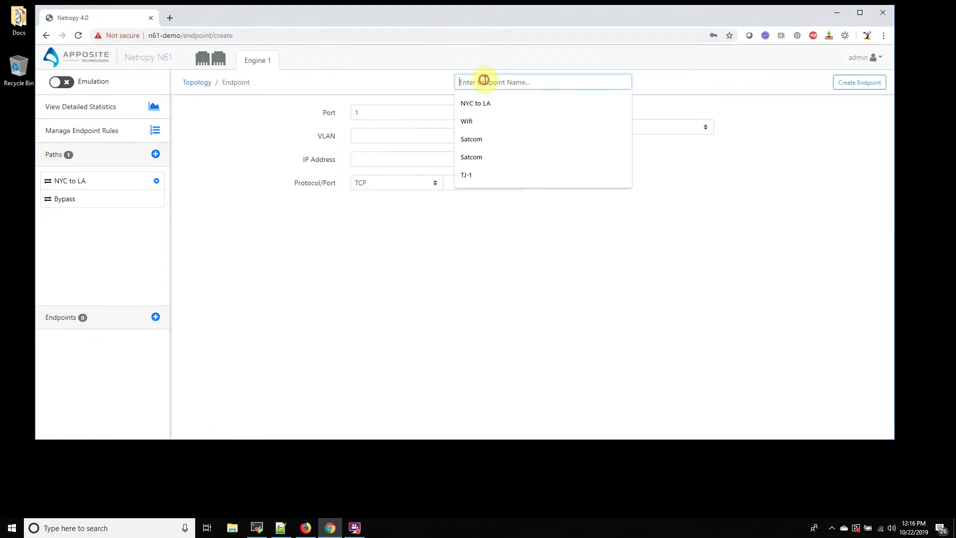
text(N)
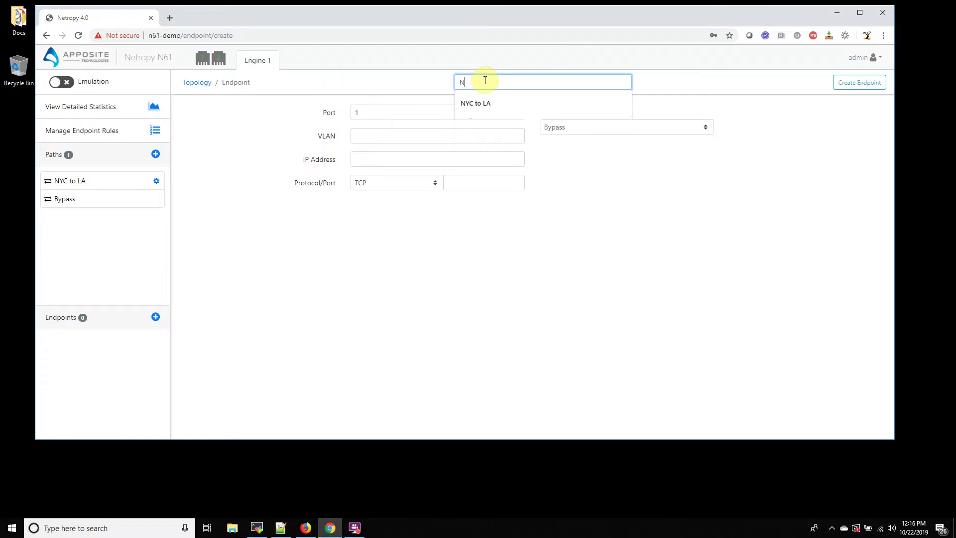
text(YC Storage Server)
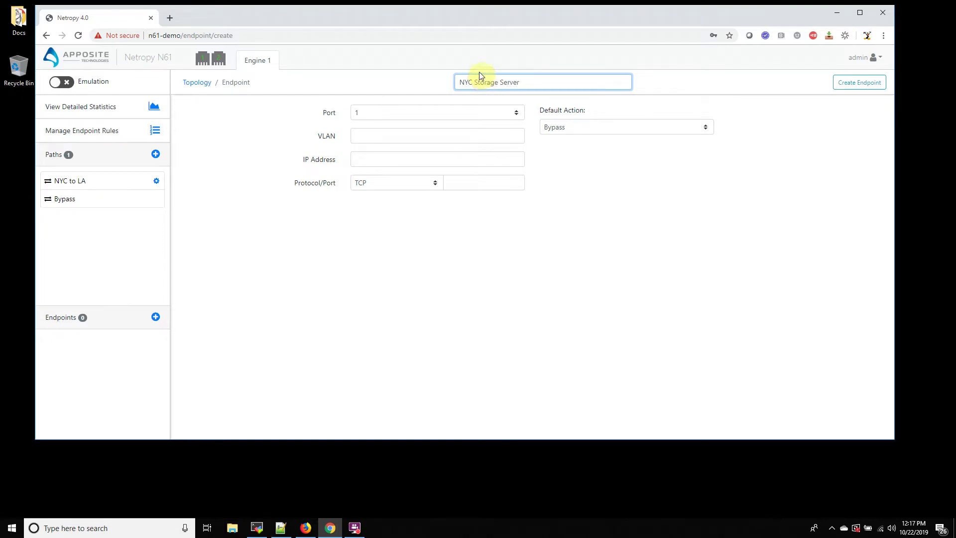
Give the endpoint IP address 10.0.0.10 and default action NYC to LA, keeping port 1, and create it.
click(356, 160)
text(10.)
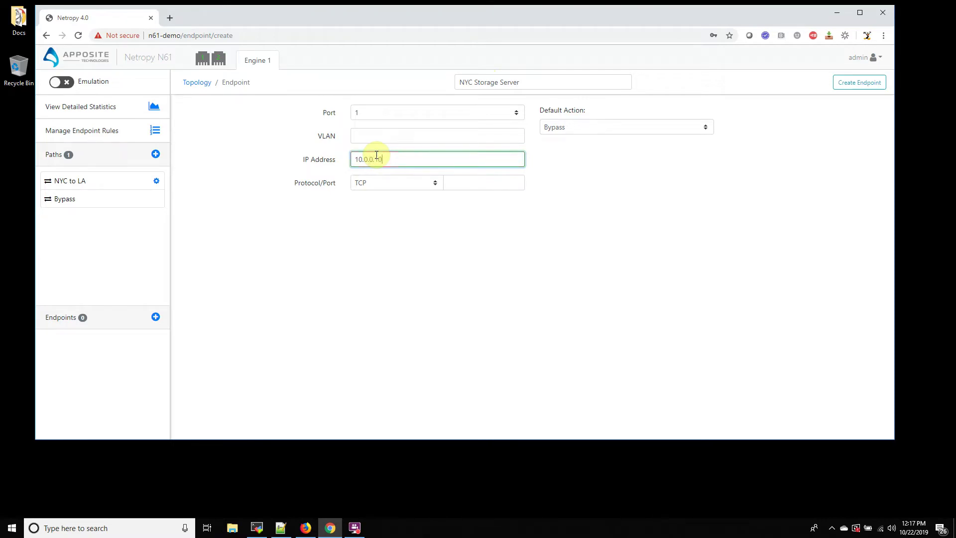
text(0.0.10)
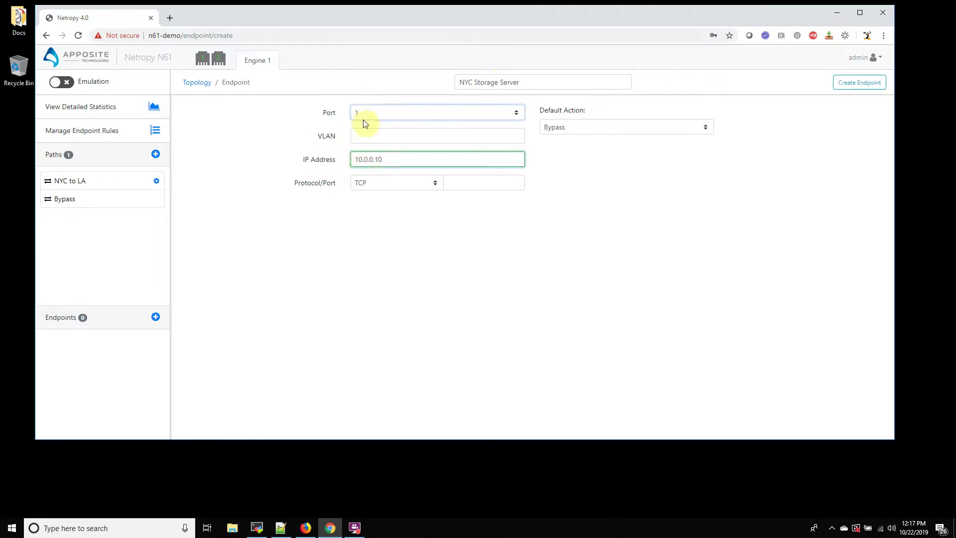
click(556, 130)
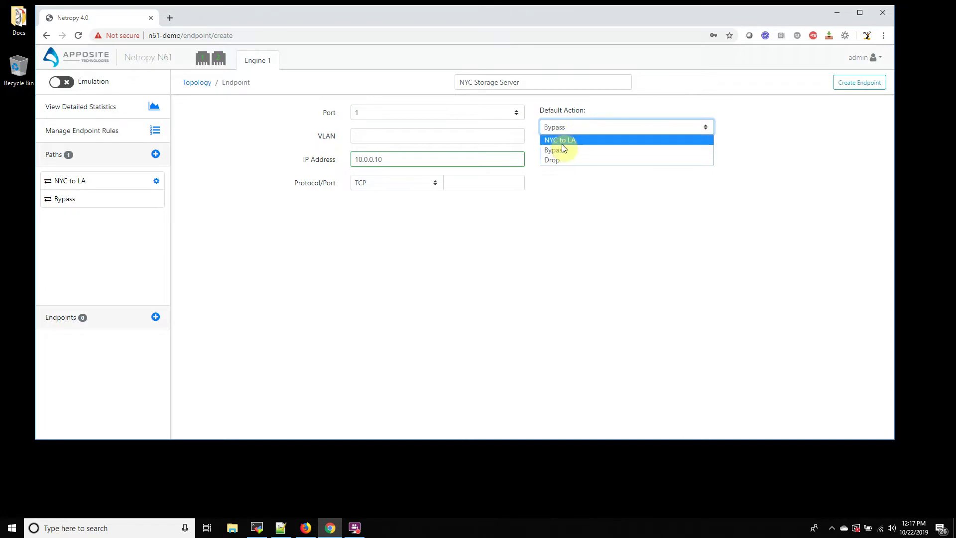
click(561, 140)
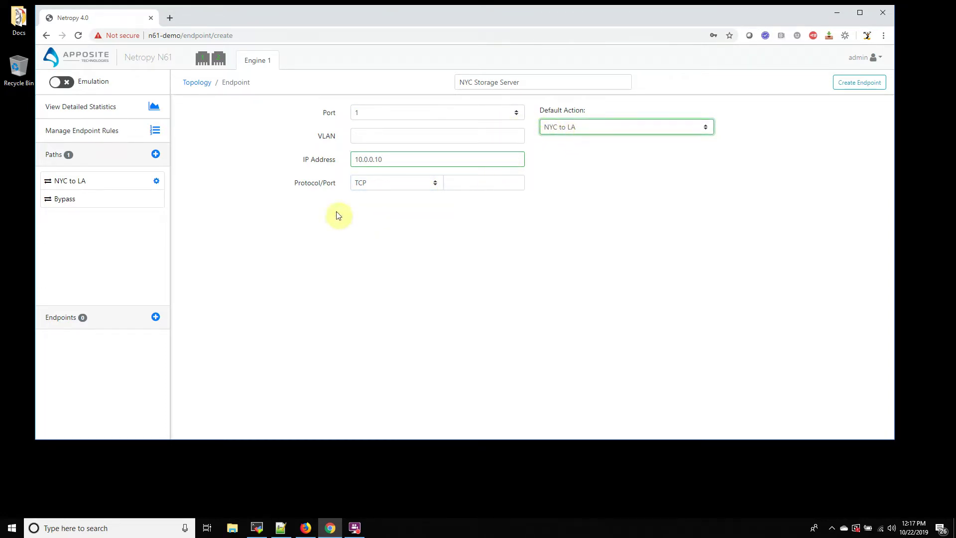
click(355, 117)
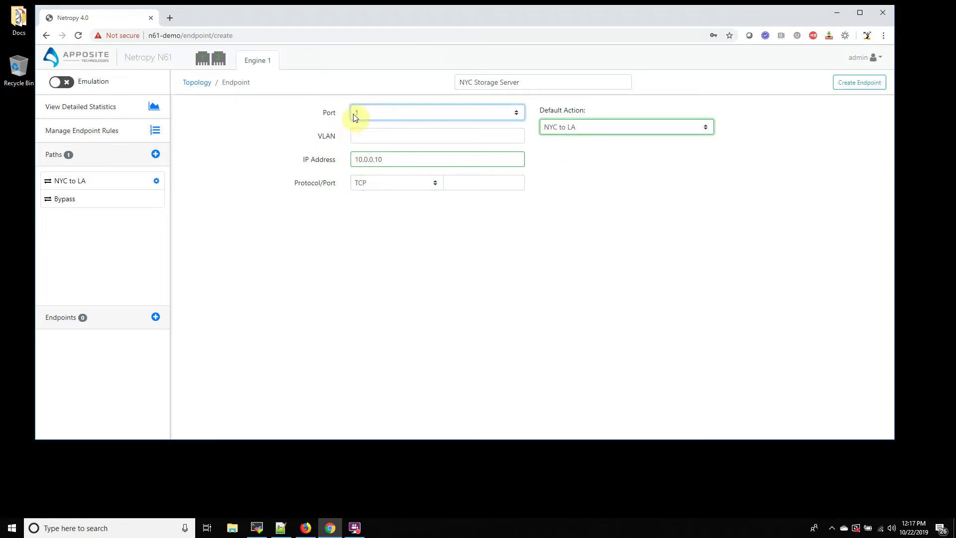
click(393, 160)
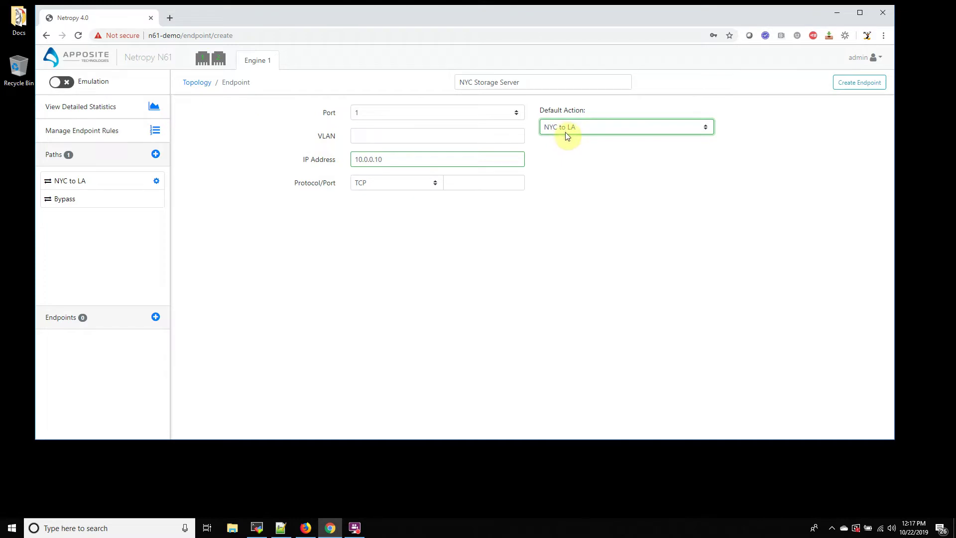
click(847, 82)
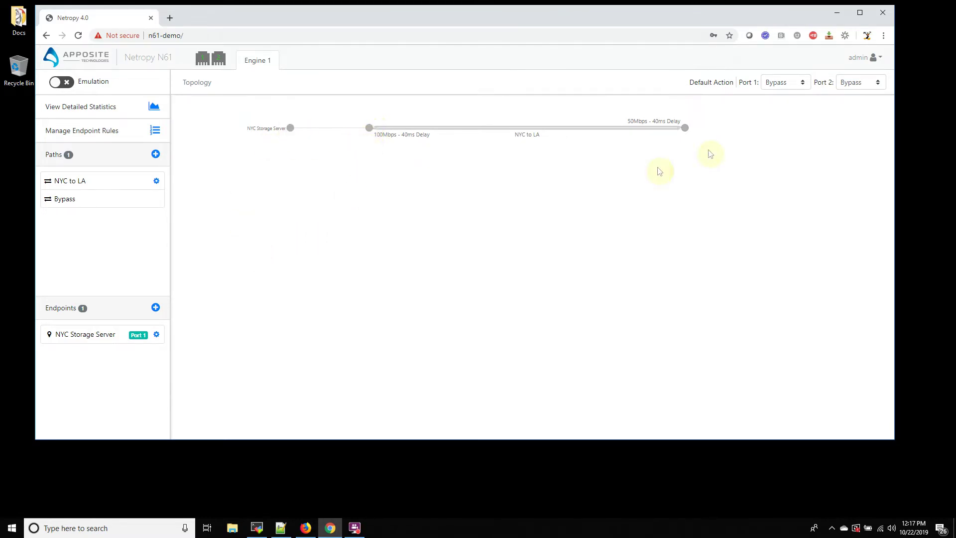
Start a second endpoint named LA Backup Server and assign it to port 2.
click(156, 310)
click(488, 82)
text(LA Backup Serve)
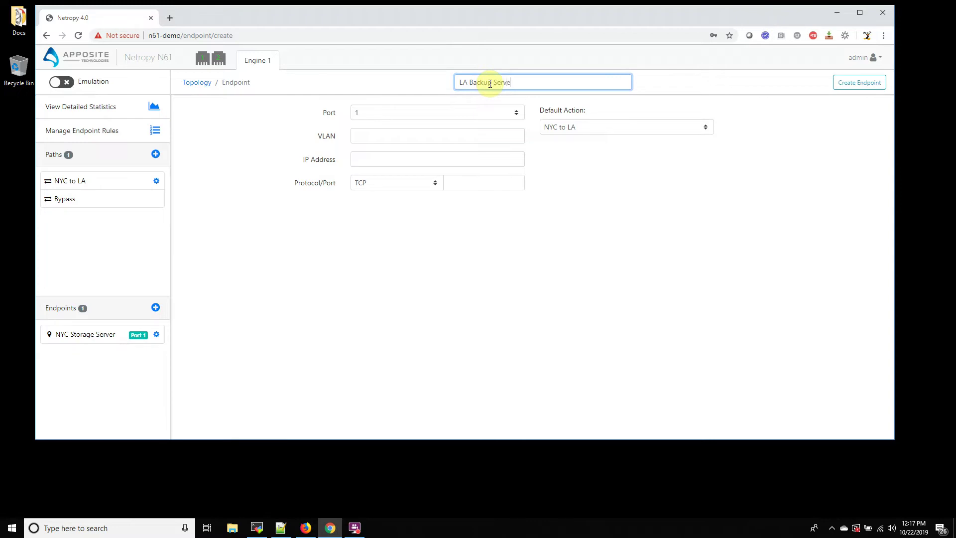
text(r)
click(492, 112)
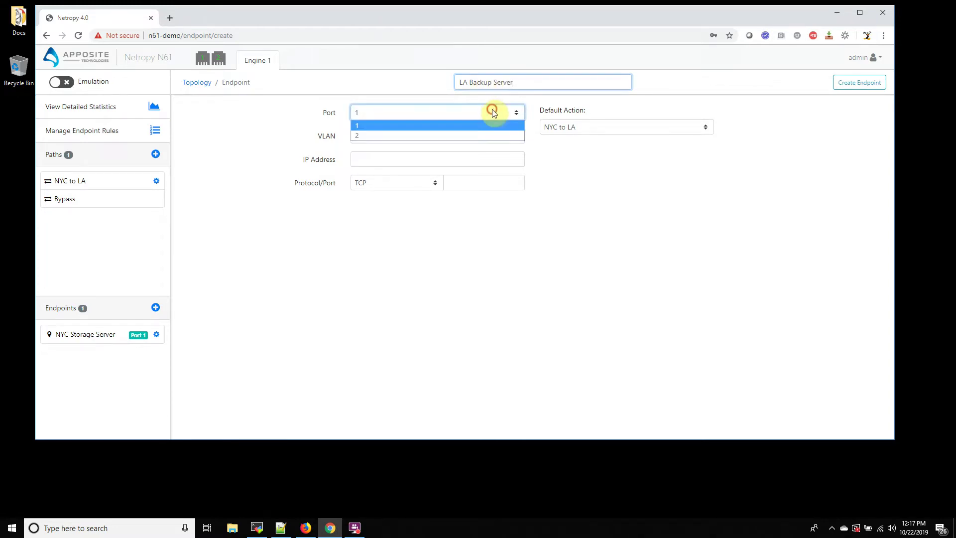
click(441, 135)
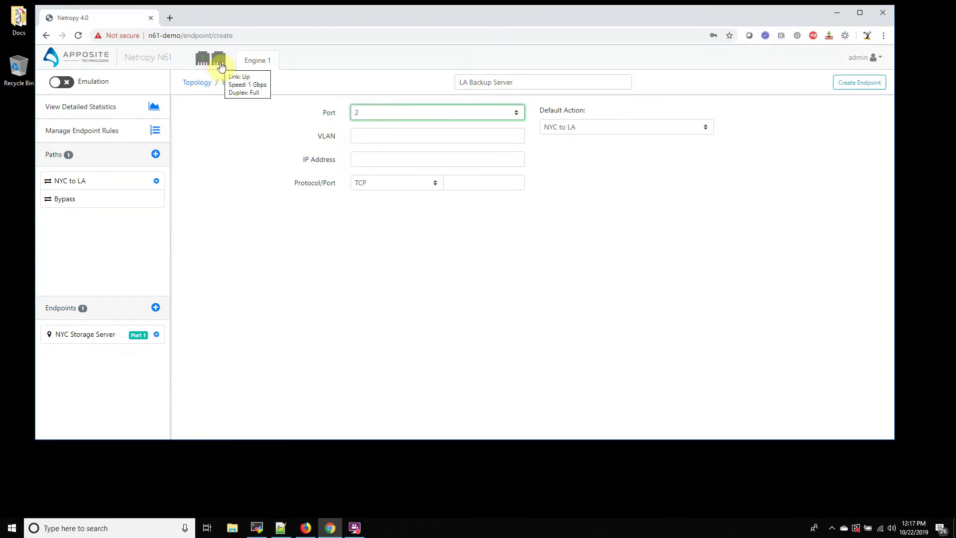
Set the backup server's IP address to 10.0.0.11 and create the endpoint.
click(384, 158)
text(10.0.0.11)
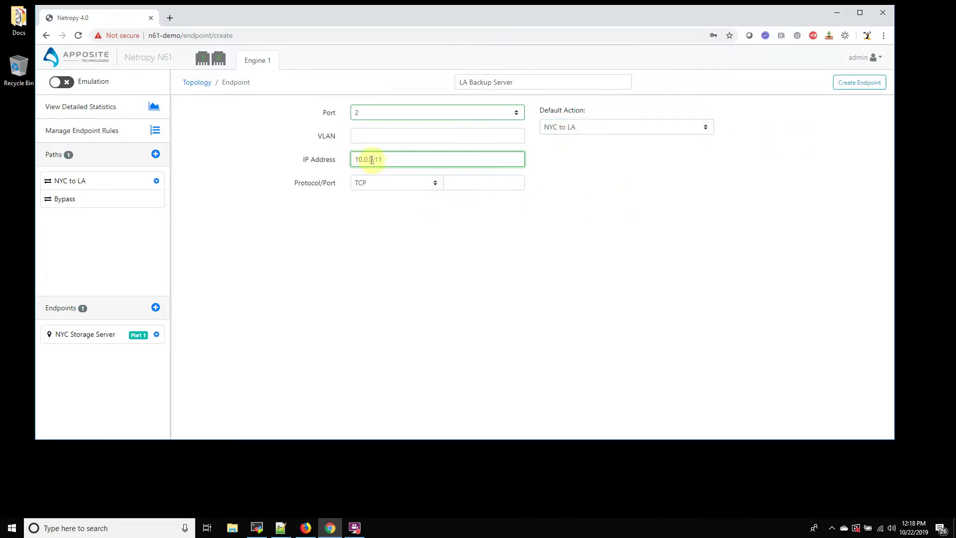
click(848, 86)
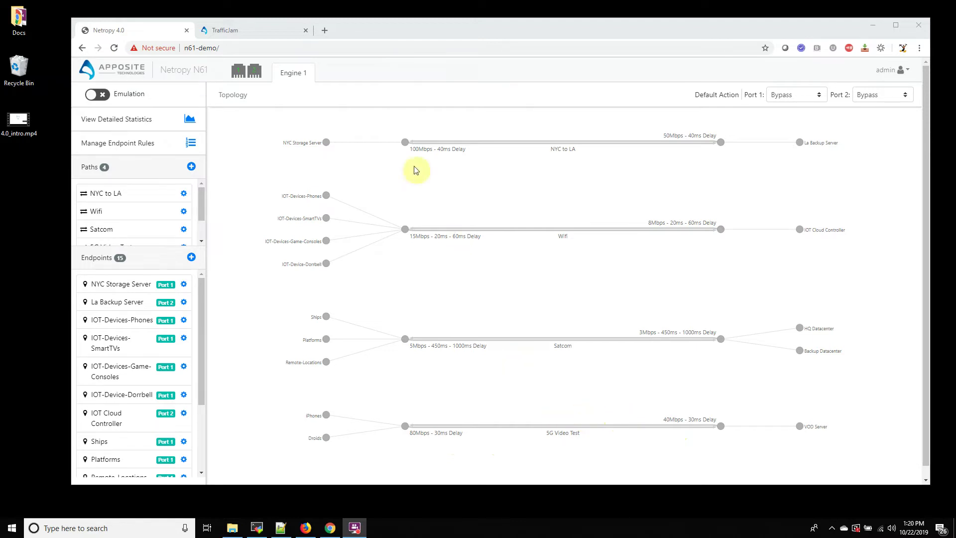
Inspect the NYC Storage Server and La Backup Server endpoints in the topology, then clear the selection.
click(327, 144)
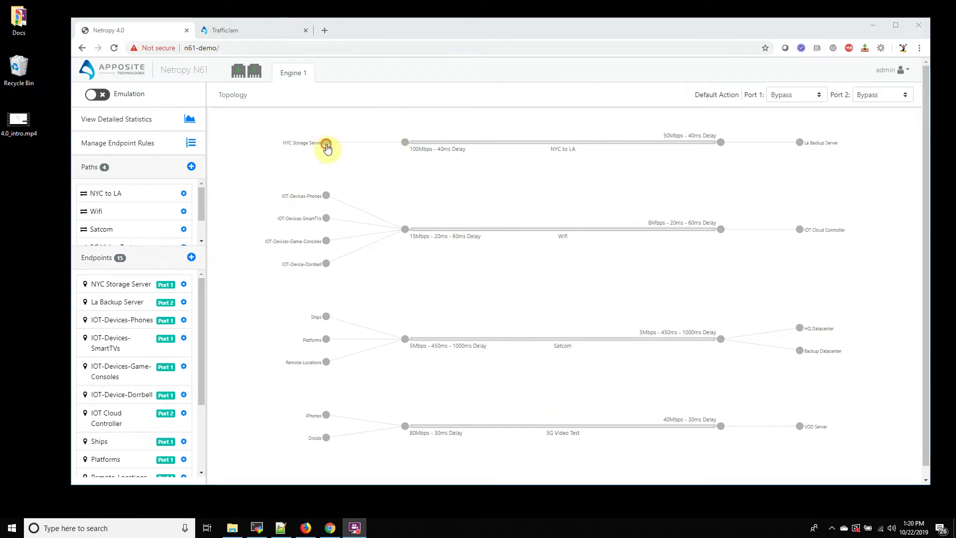
click(799, 144)
click(800, 144)
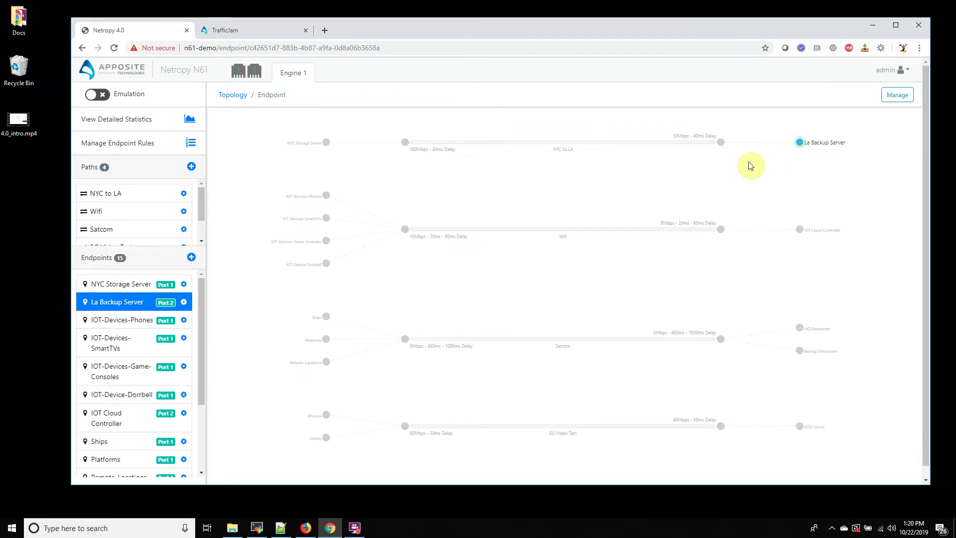
click(381, 183)
Examine the IP addresses of the Wifi path's endpoints: the four IOT device groups and the IOT Cloud Controller.
click(327, 196)
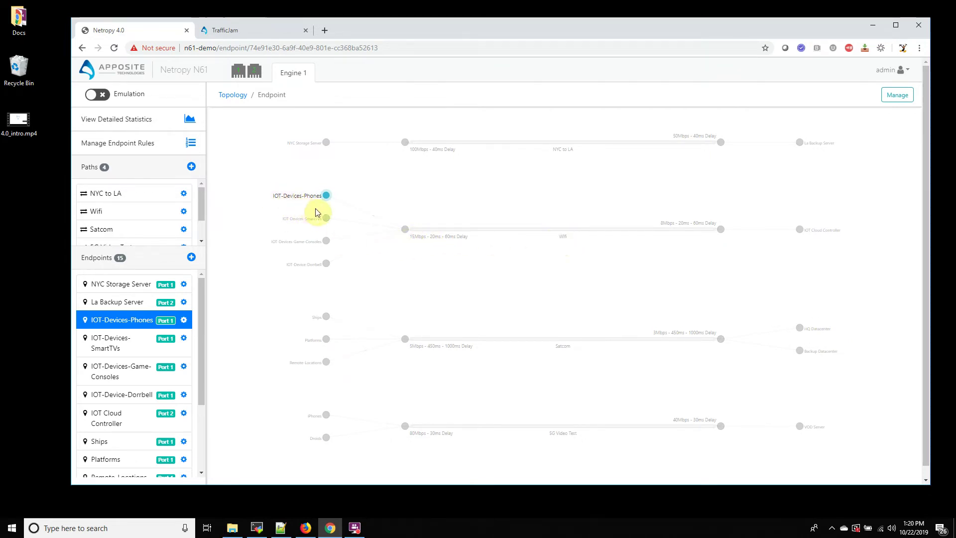
mouse_move(326, 197)
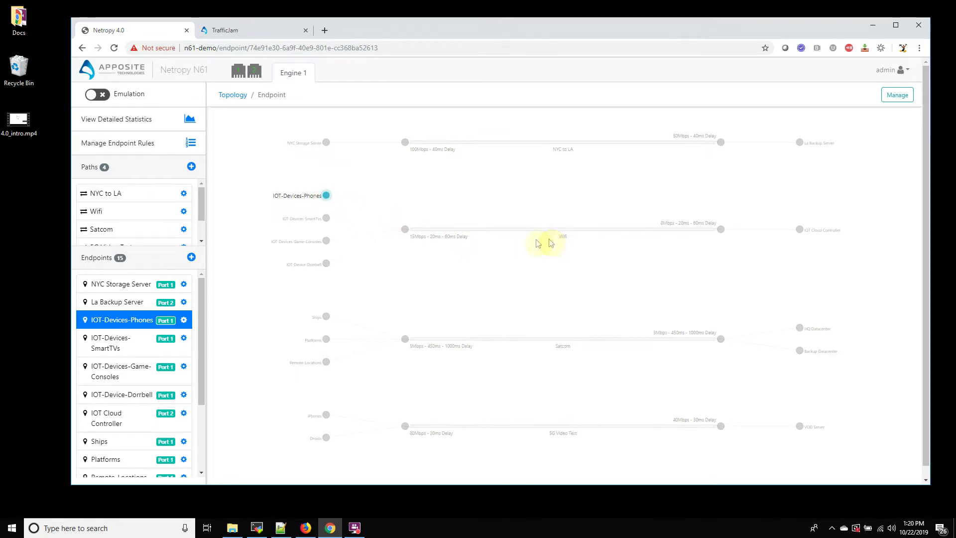
click(327, 219)
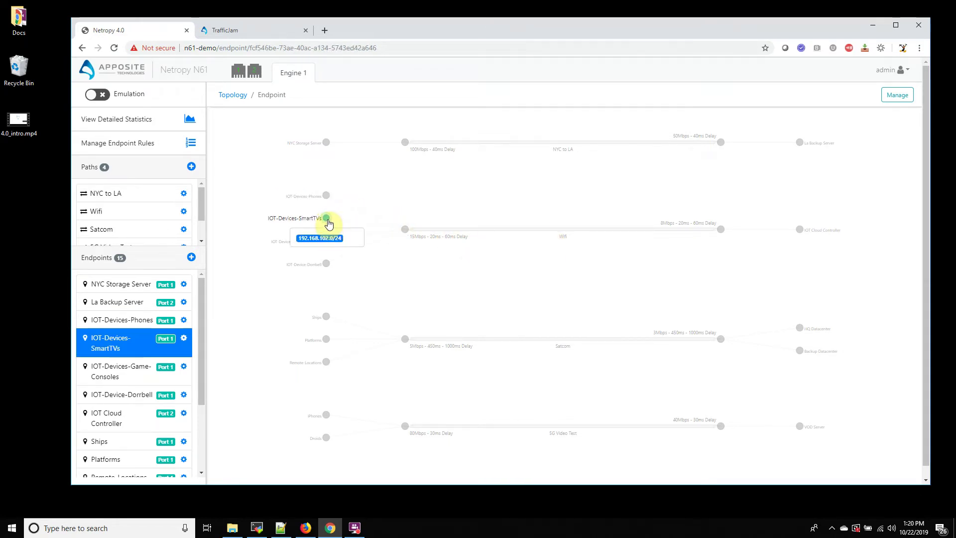
click(326, 241)
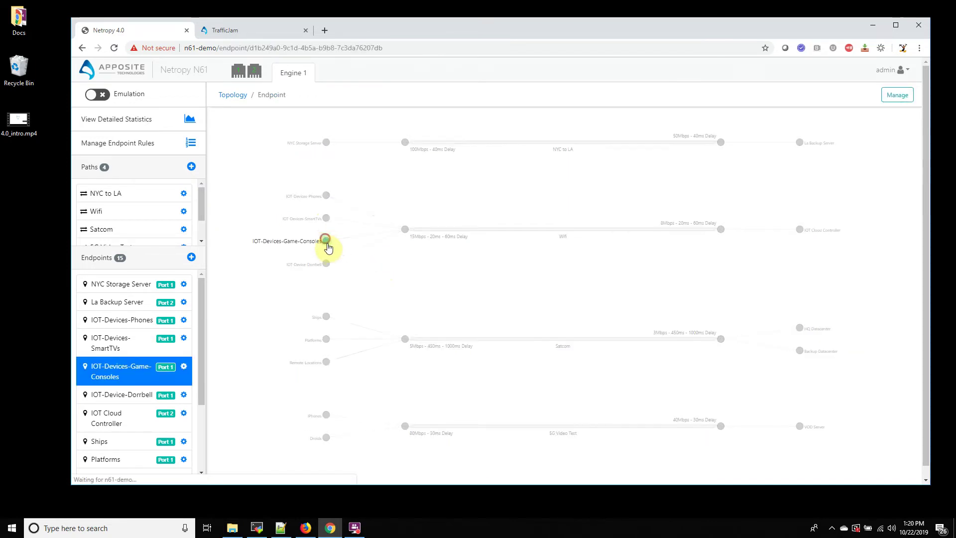
mouse_move(328, 243)
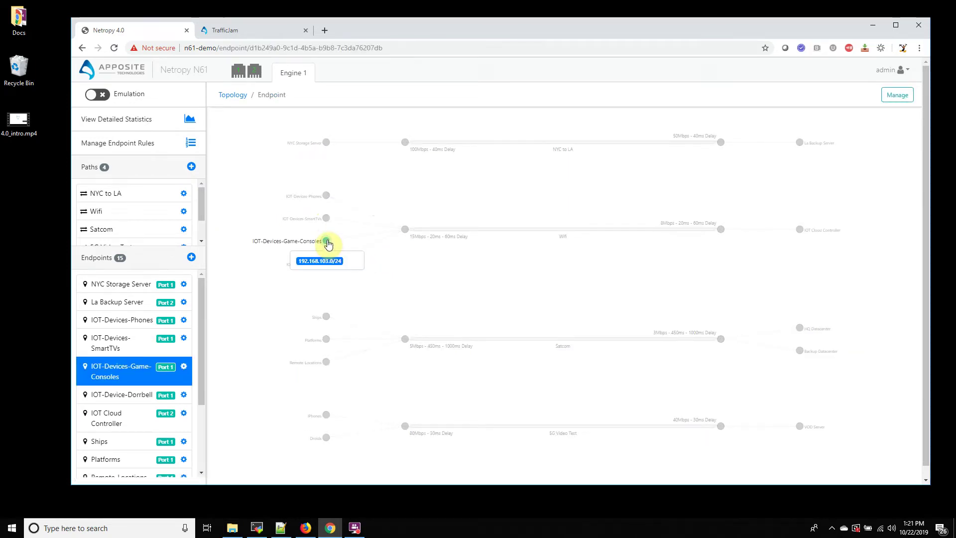
click(384, 277)
click(326, 264)
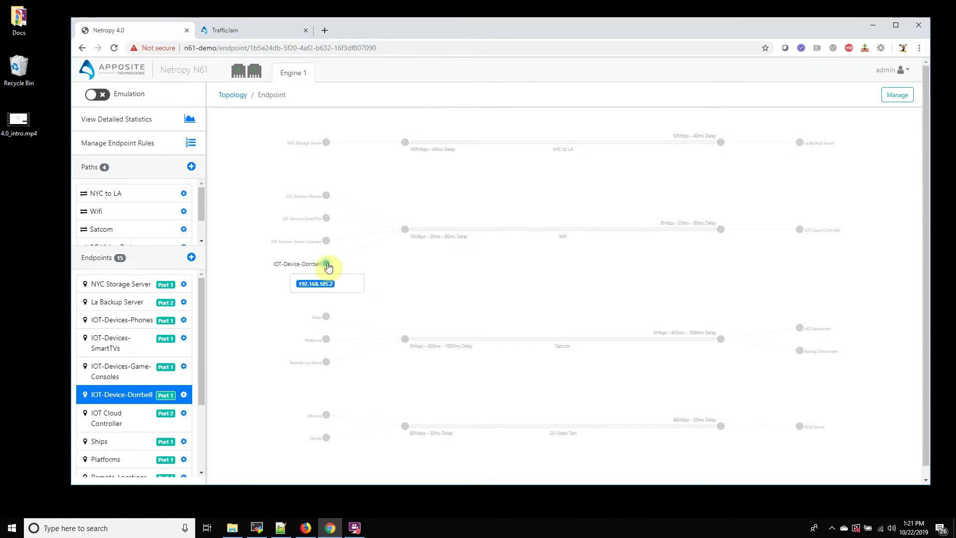
click(352, 261)
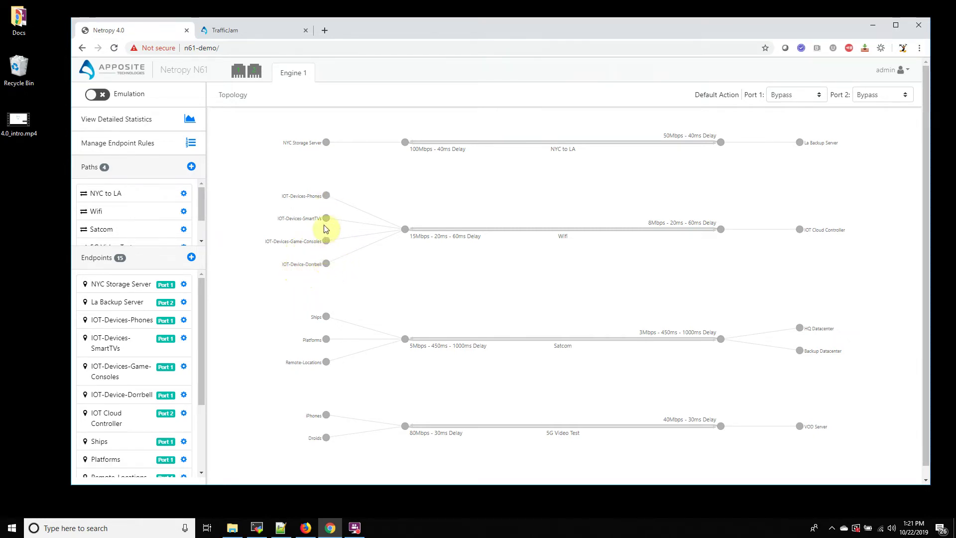
click(800, 234)
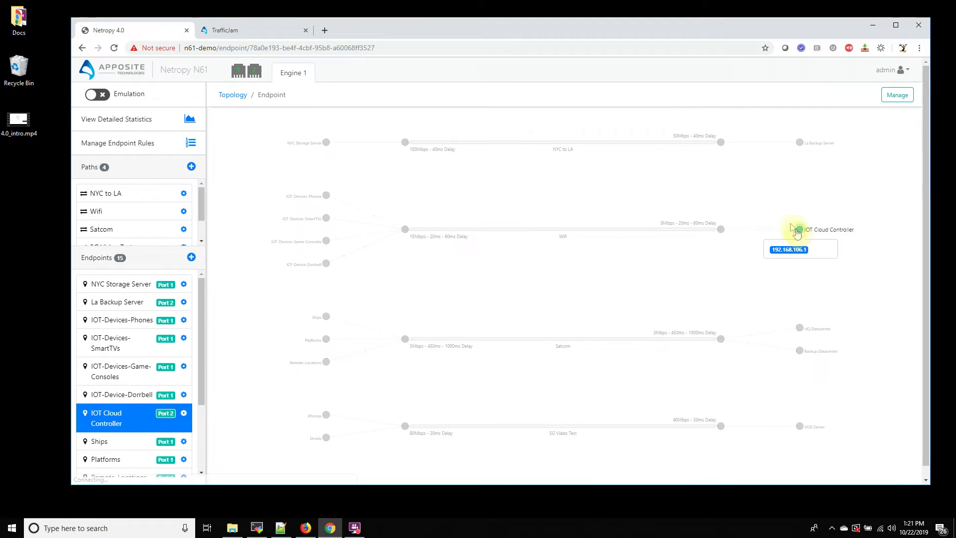
click(653, 272)
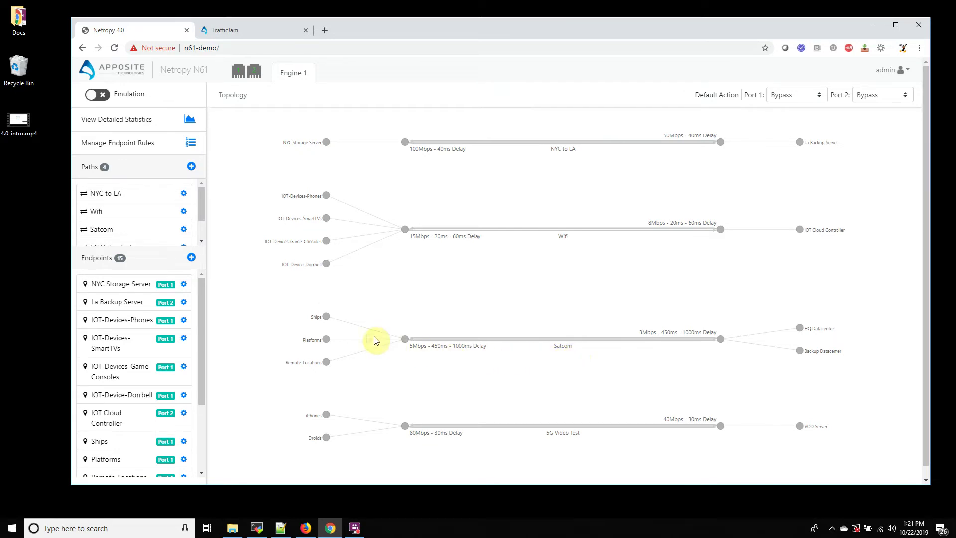
Examine the Satcom path's port 1 endpoints in the topology: Ships, Platforms and Remote-Locations.
click(326, 317)
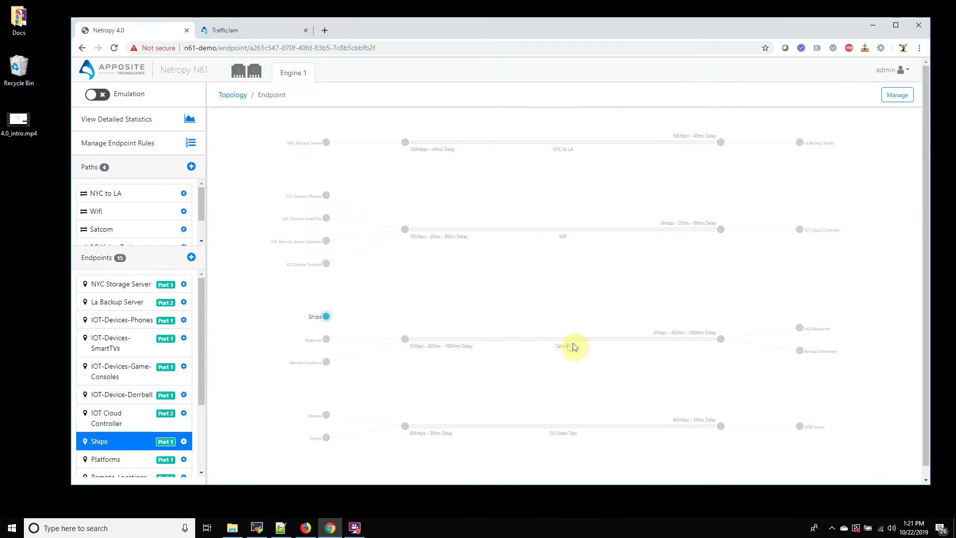
click(327, 340)
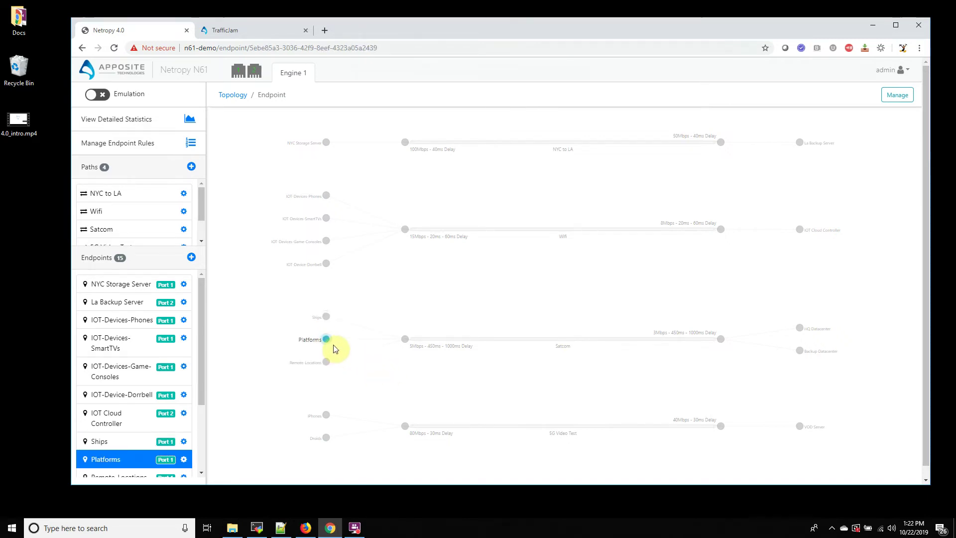
mouse_move(327, 345)
click(329, 364)
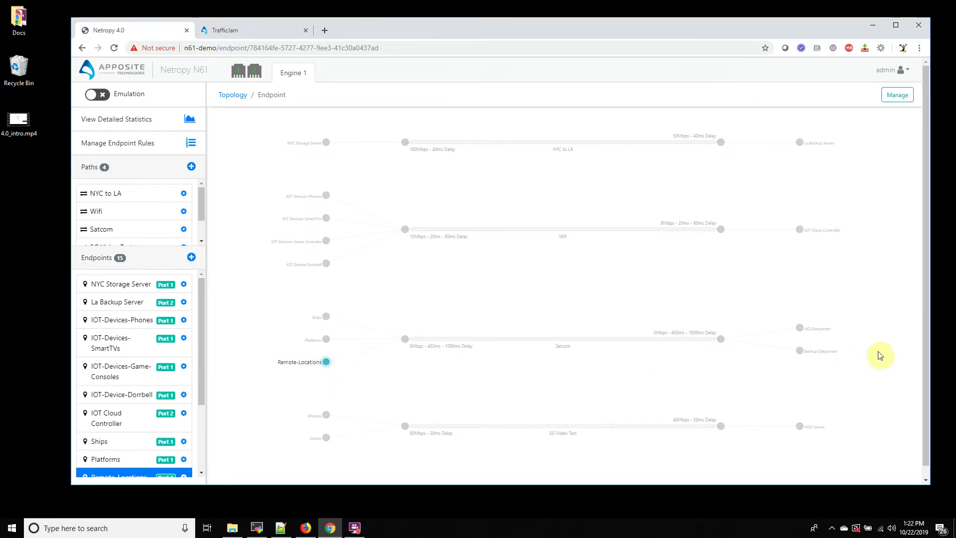
Examine the IP addresses of the Satcom path's HQ Datacenter and Backup Datacenter endpoints, and clear the selection.
click(800, 328)
click(802, 352)
click(801, 331)
click(805, 355)
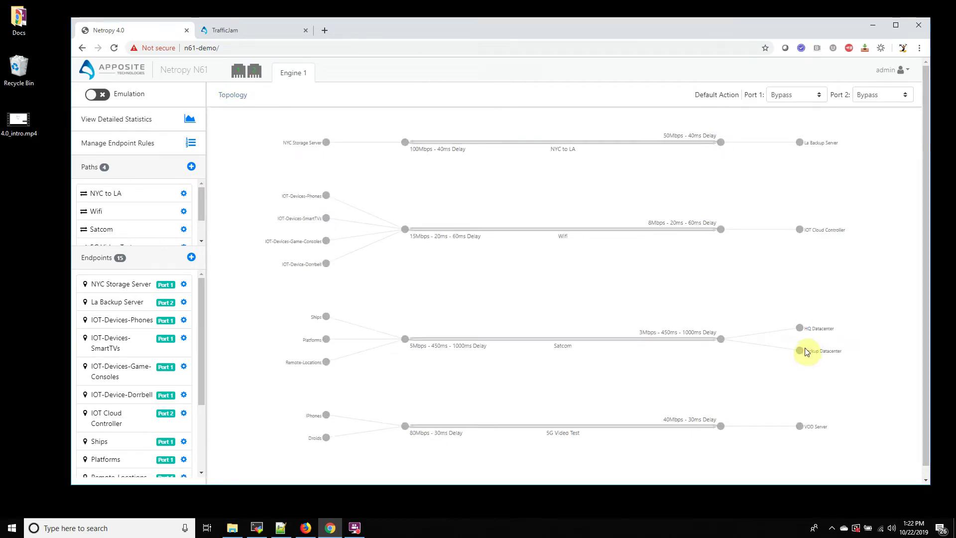
click(800, 330)
mouse_move(802, 332)
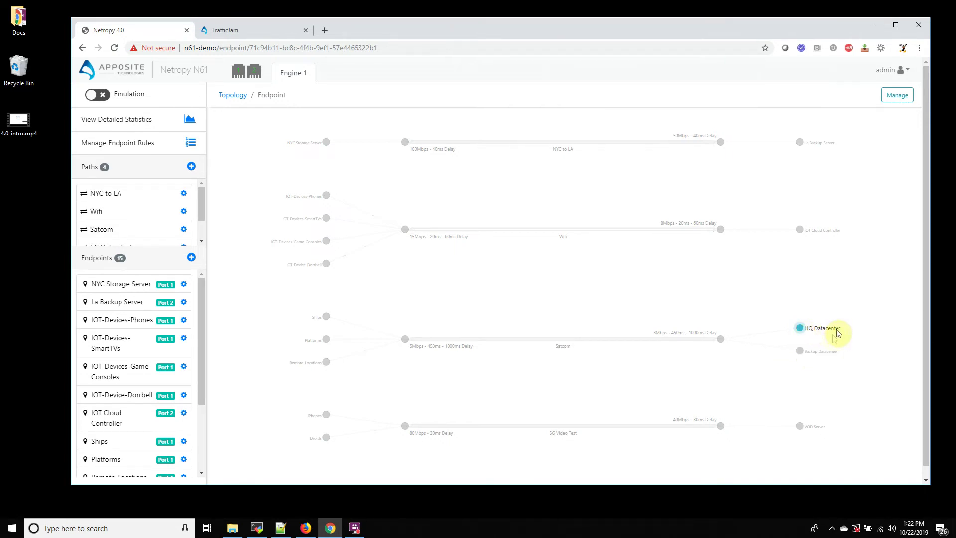
click(803, 352)
mouse_move(804, 353)
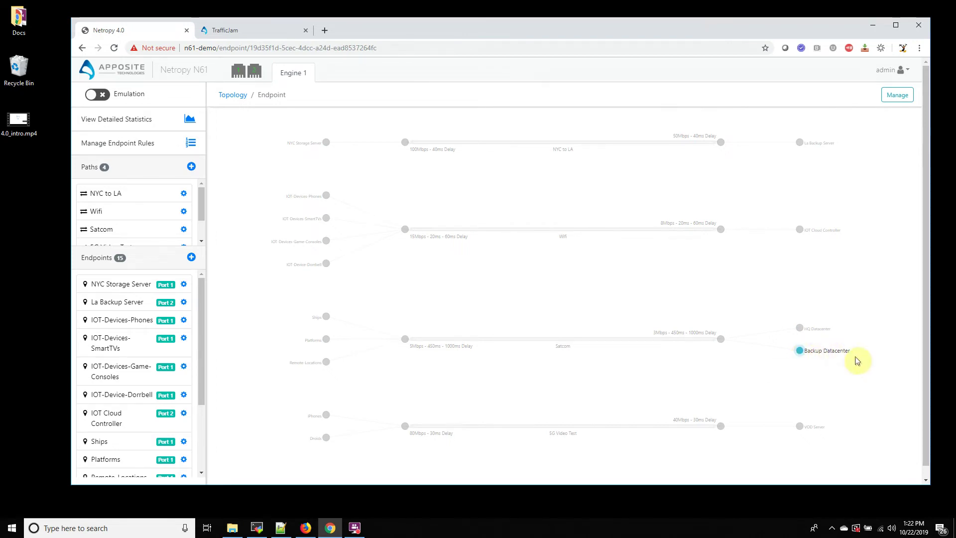
click(721, 382)
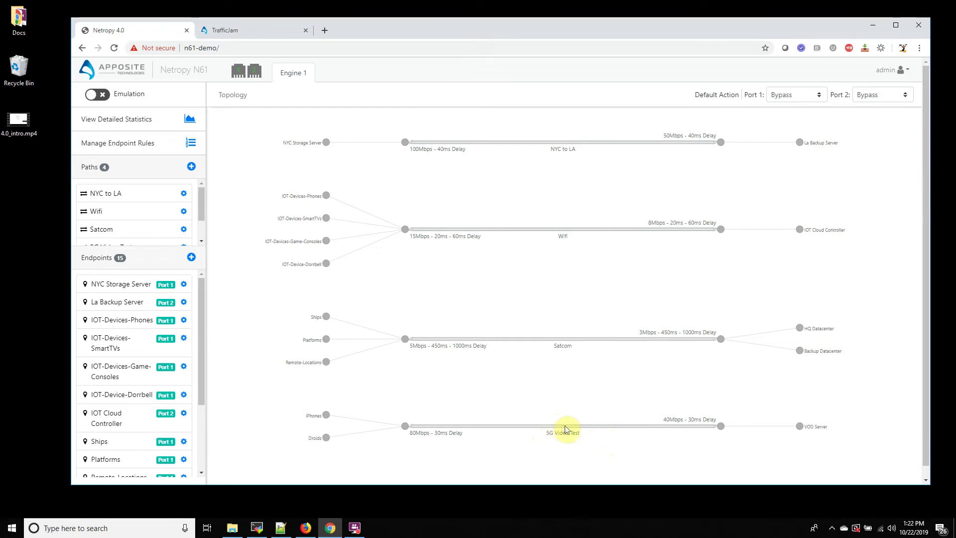
Examine the IP address ranges of the 5G Video Test path's iPhones and Droids endpoints, and clear the selection.
click(326, 415)
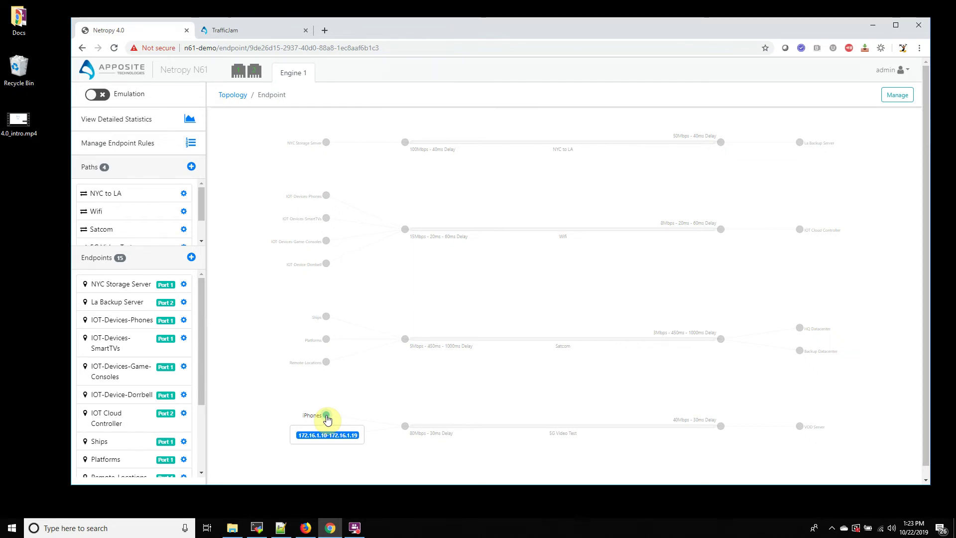
click(326, 418)
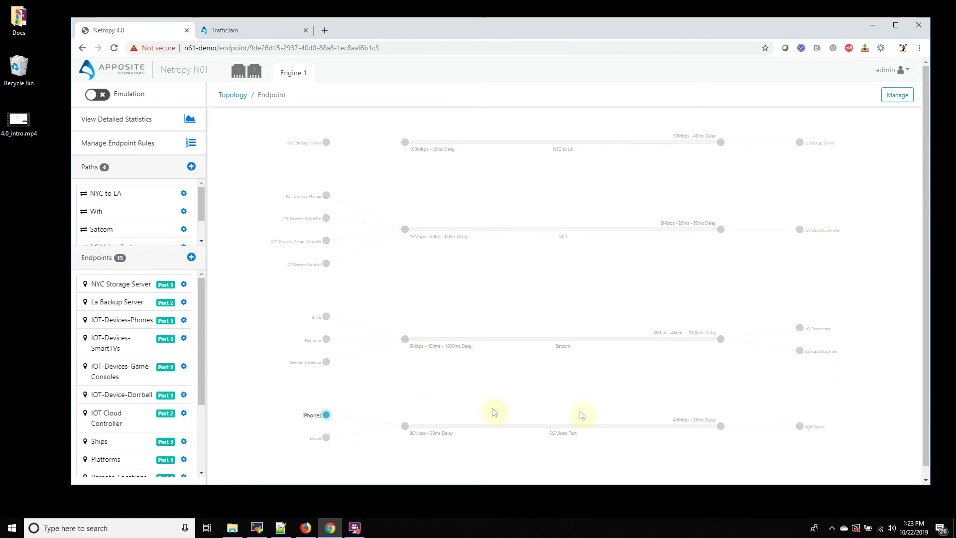
click(797, 426)
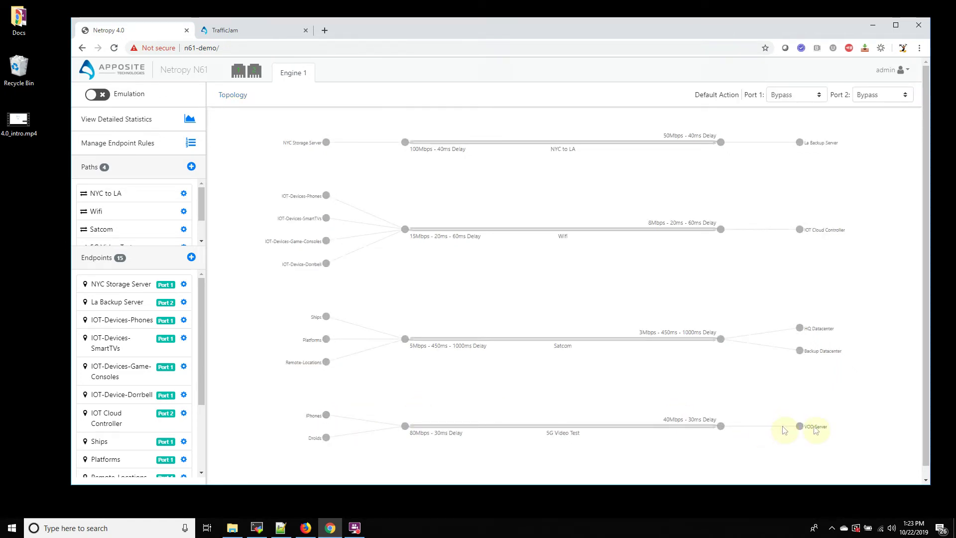
click(325, 439)
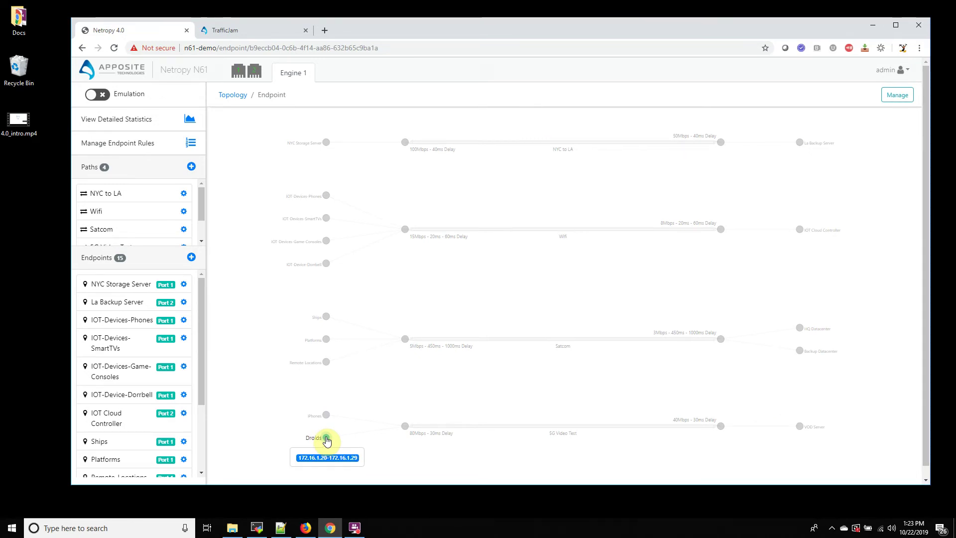
click(432, 397)
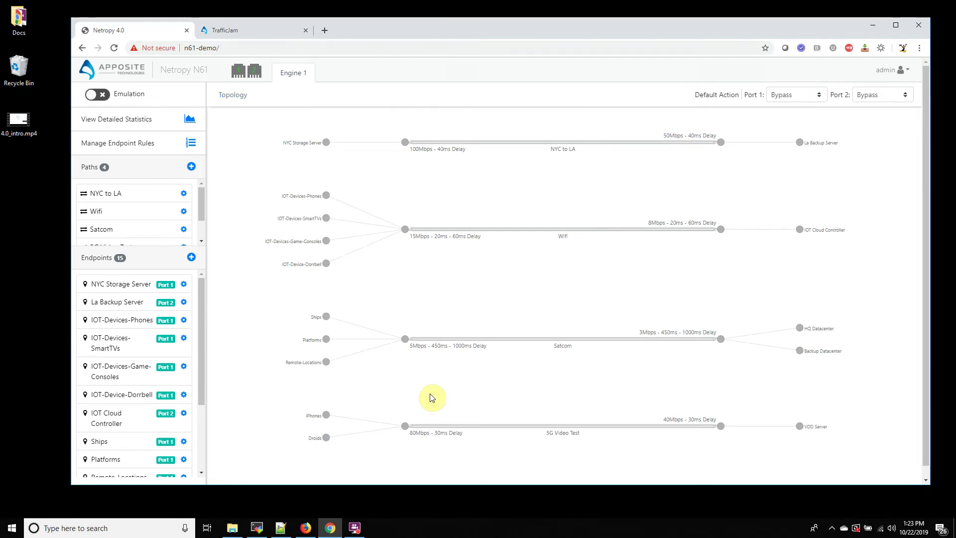
Check the traffic graph of the Bypass path and the IP address of the NYC Storage Server endpoint.
drag(202, 202, 199, 239)
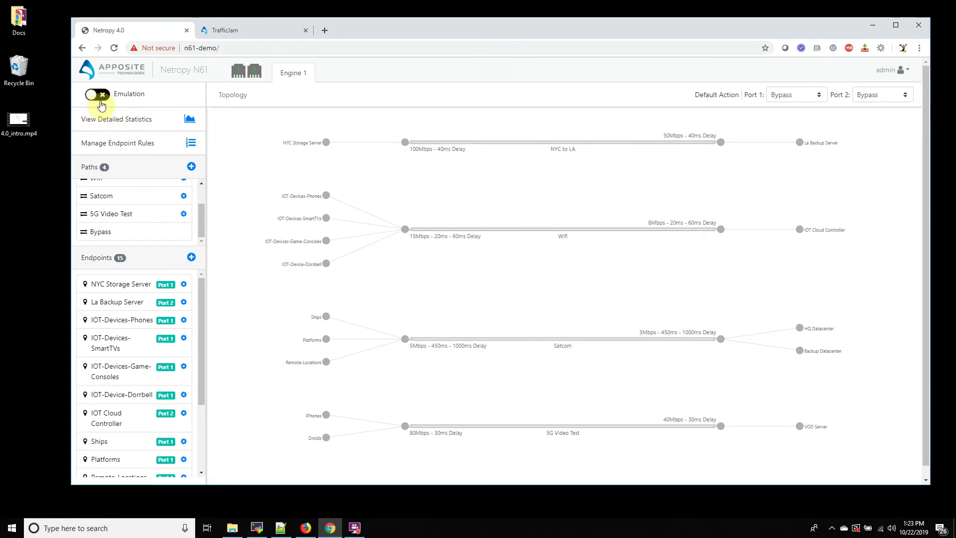
click(123, 236)
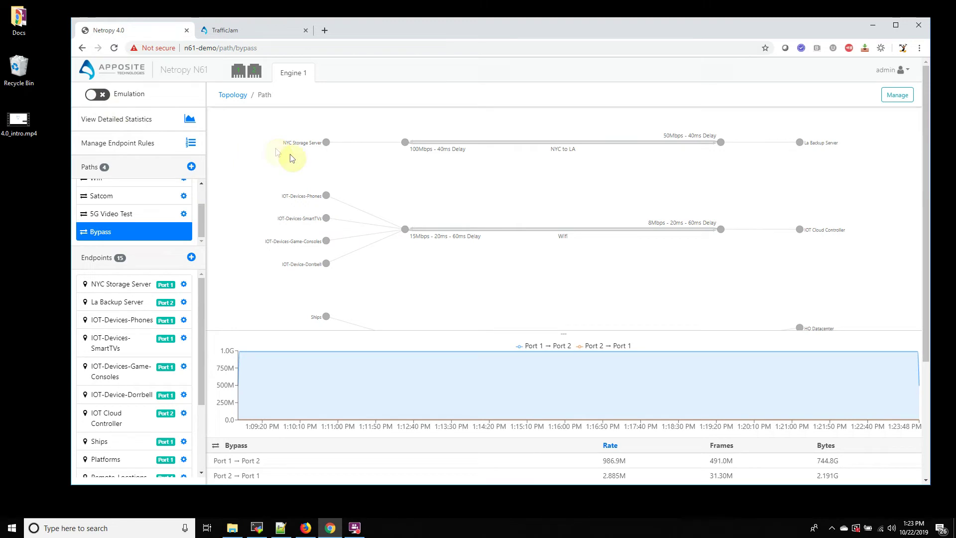
click(326, 143)
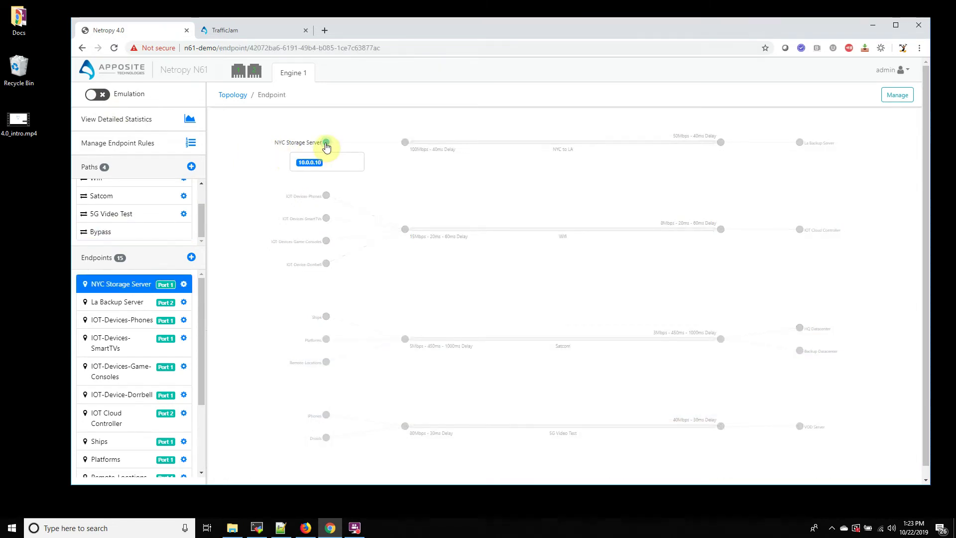
Select the NYC to LA path and turn on emulation while watching its traffic graph.
click(515, 144)
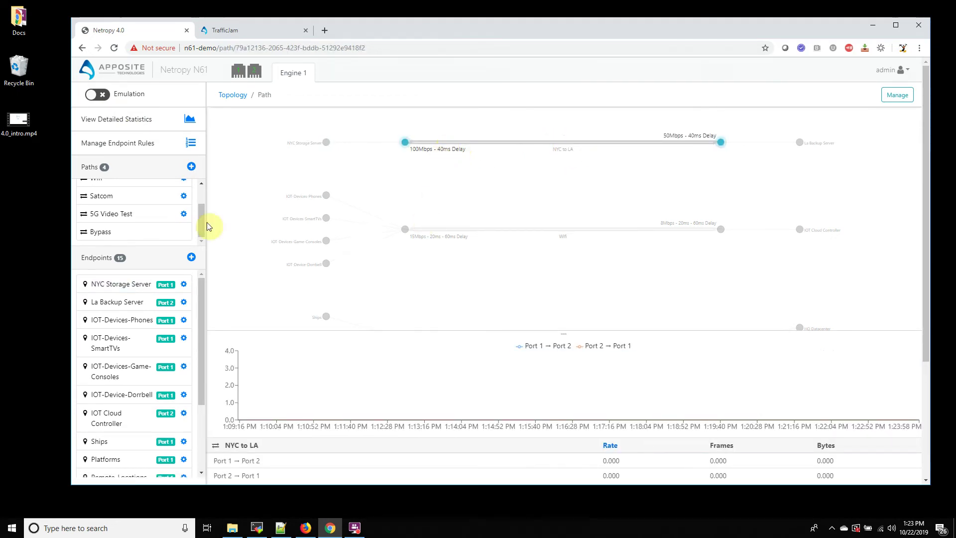
click(104, 98)
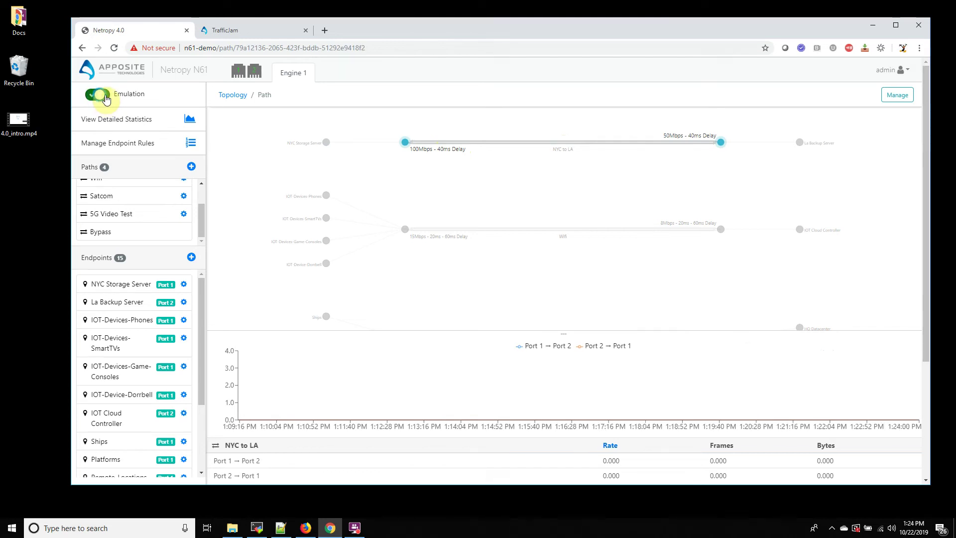
mouse_move(910, 380)
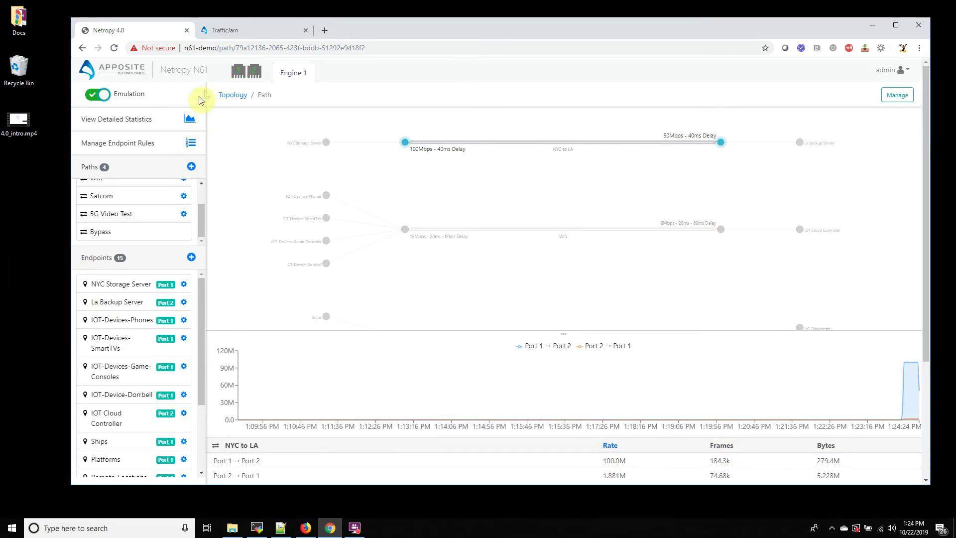
In the detailed statistics, chart NYC to LA in both series over 5 Mins and compare the second series in both directions.
click(189, 121)
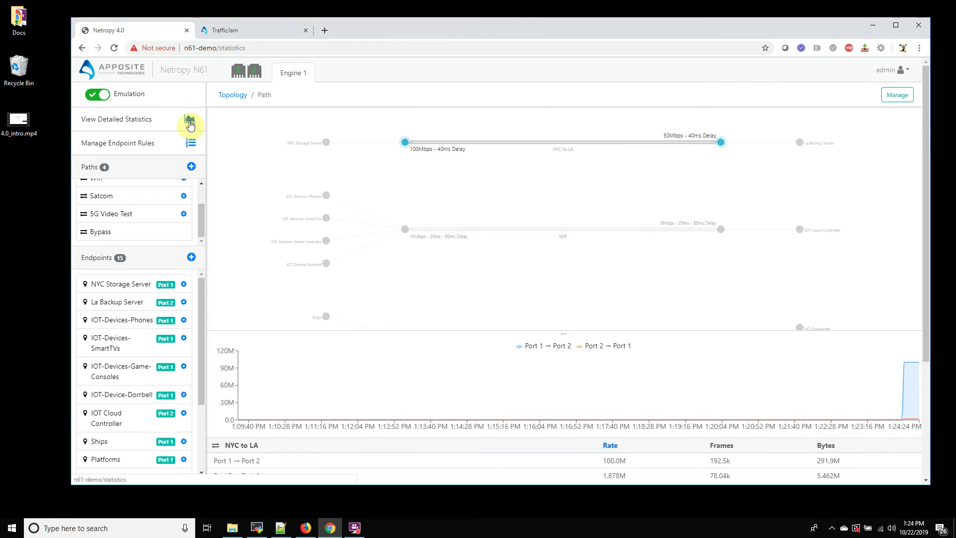
click(354, 256)
click(339, 267)
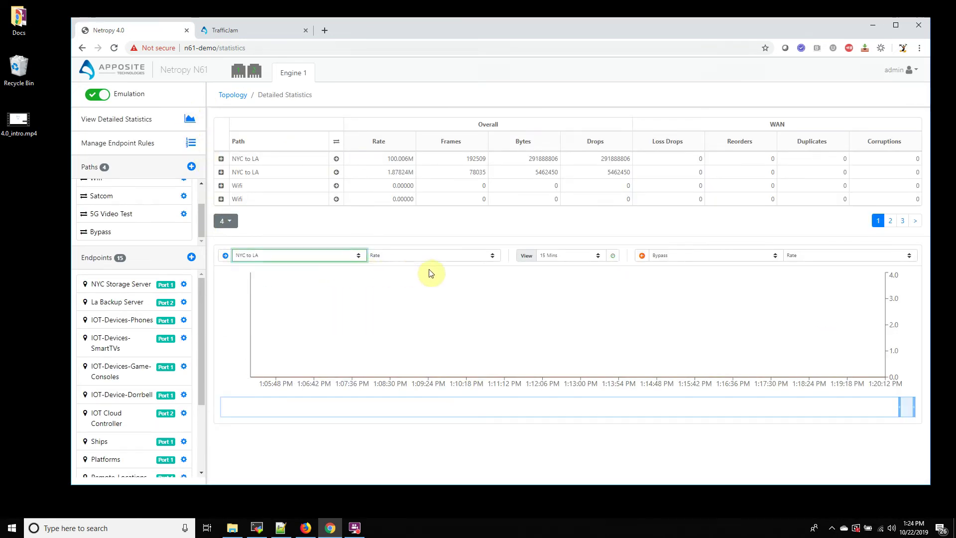
click(692, 258)
click(692, 266)
click(595, 256)
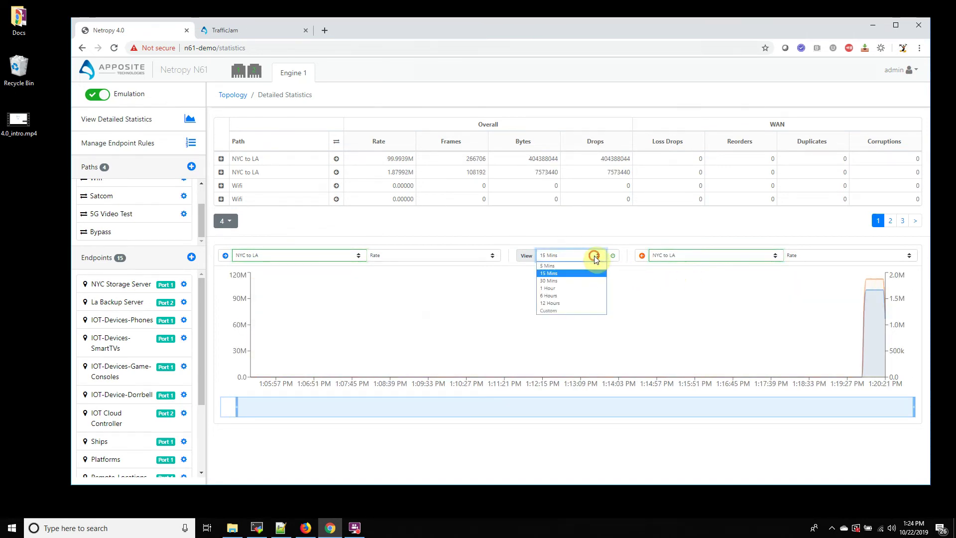
click(596, 269)
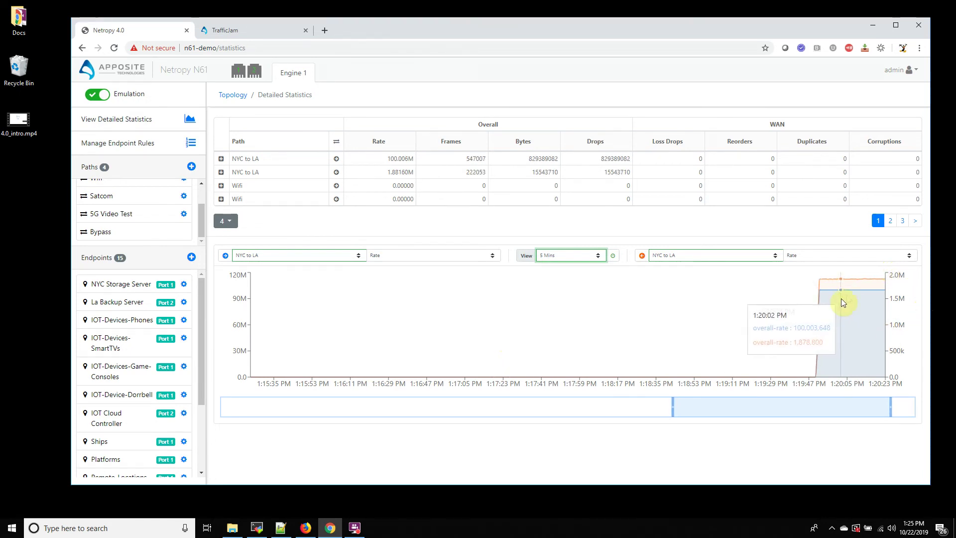
click(642, 257)
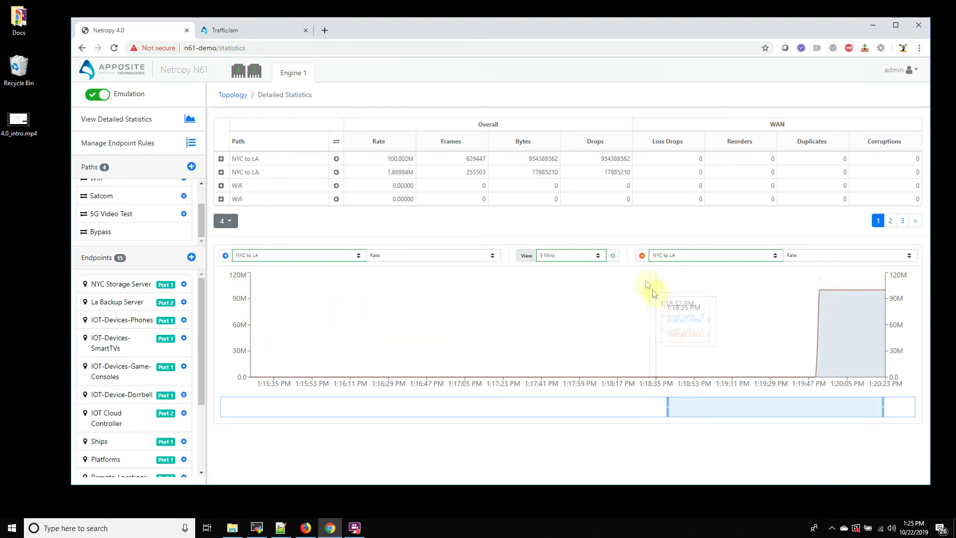
click(642, 256)
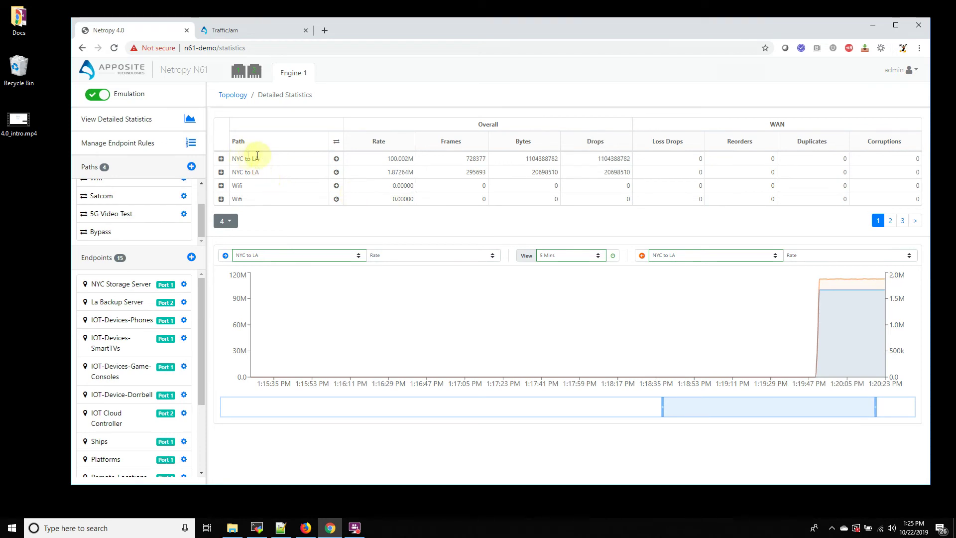
Examine the per-port statistics of both NYC to LA directions, and return to the topology overview.
click(221, 160)
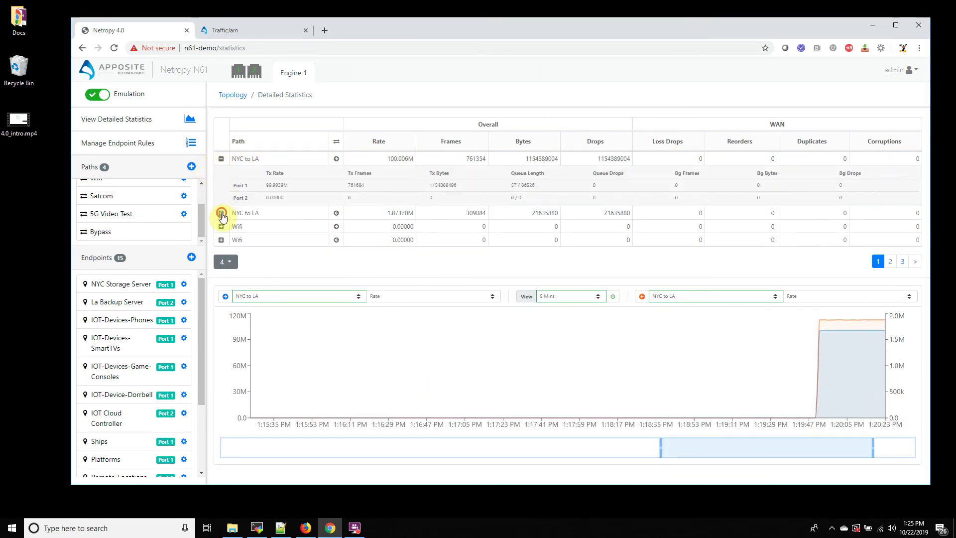
click(222, 214)
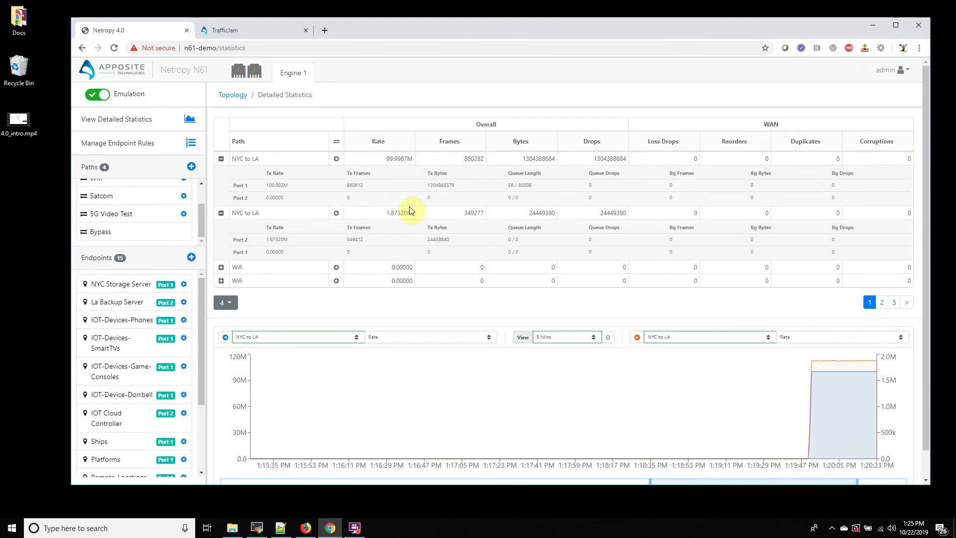
click(232, 97)
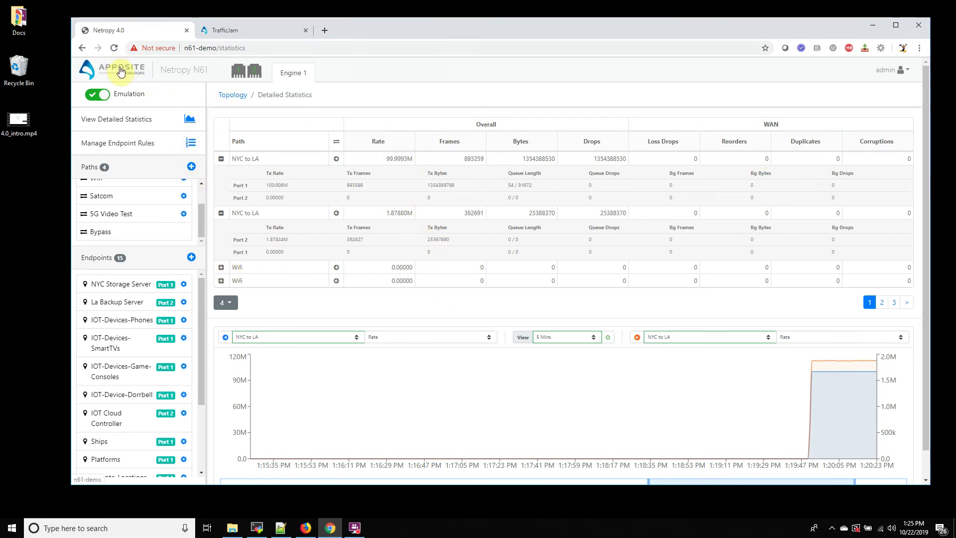
click(121, 72)
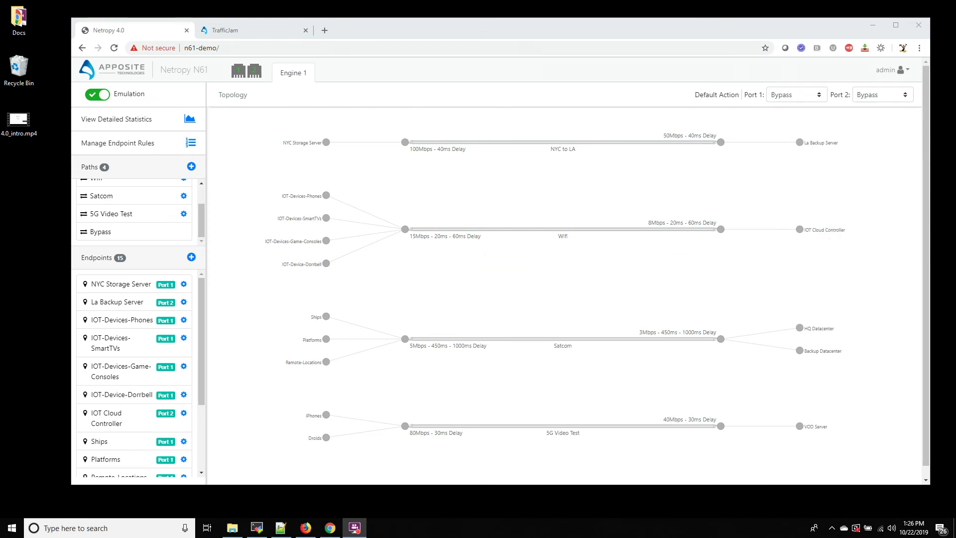
Switch to the MobaXterm terminal, place it over the lower part of the topology, and run ./py-clean.py to clear the configuration.
key(alt+Tab)
drag(540, 111, 440, 314)
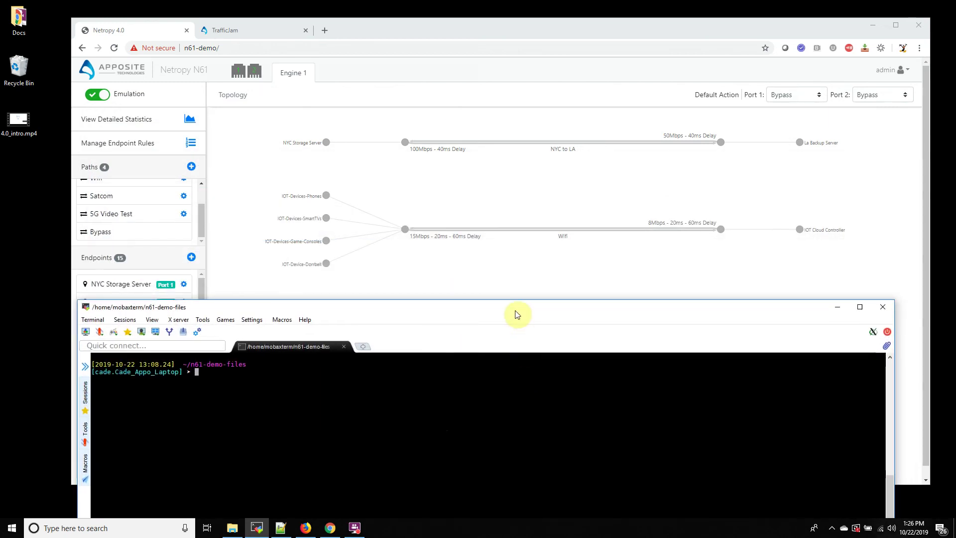
drag(525, 303, 551, 285)
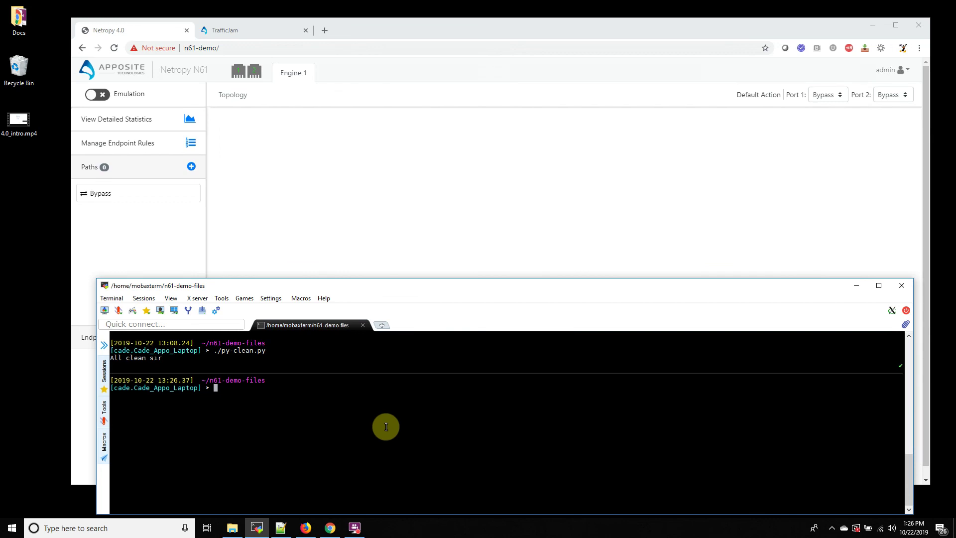
Run ./tj_build.py to build the TrafficJam 100ms 500Mbps path, and view that path's traffic graph in Netropy.
text(./)
text(tj)
key(Tab)
key(Return)
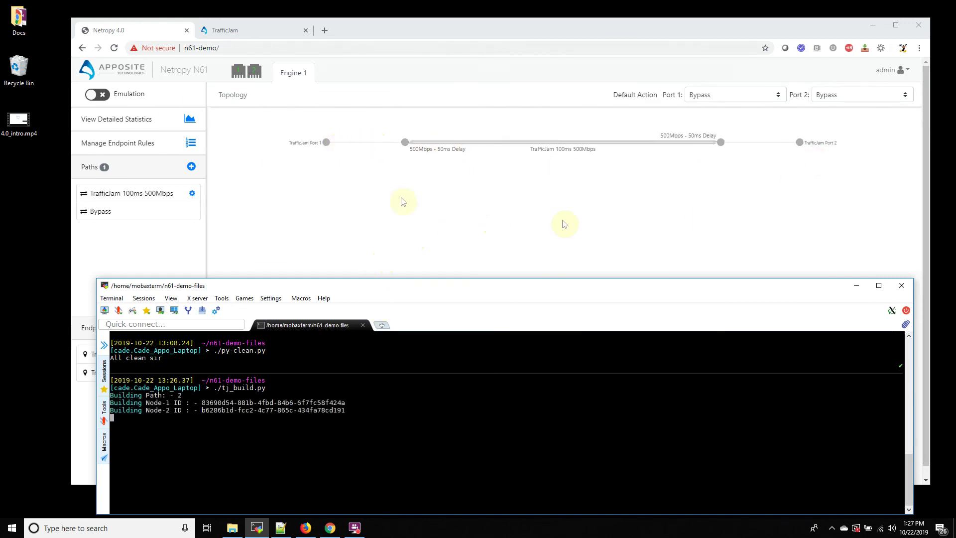
click(441, 213)
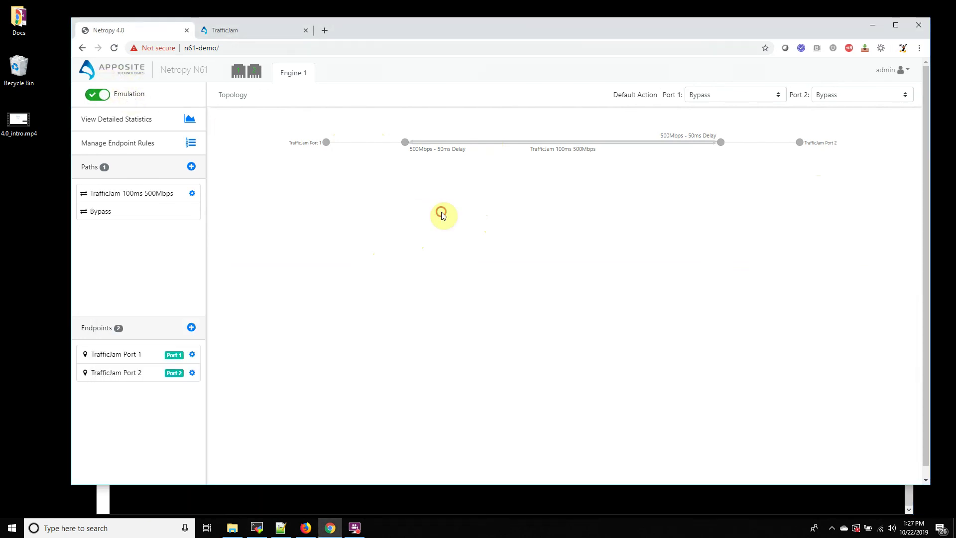
click(460, 141)
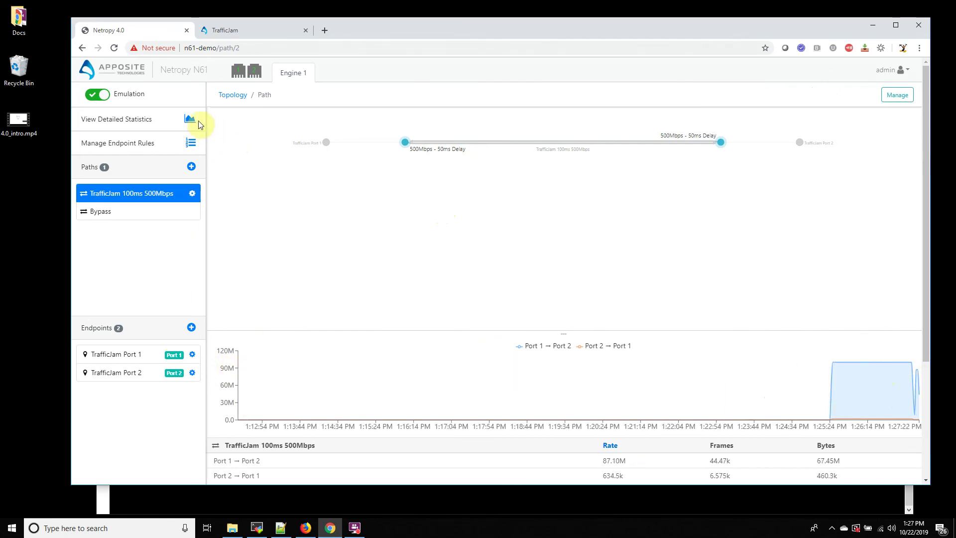
Run ./py-clean.py again in the terminal to remove the TrafficJam path, and reposition the terminal window over the topology.
click(309, 494)
key(Up)
key(Up)
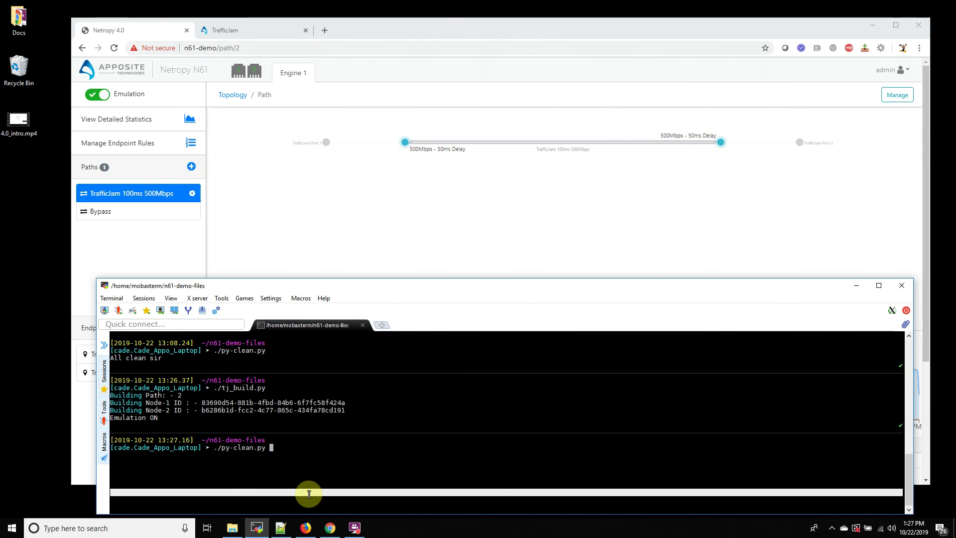
key(Return)
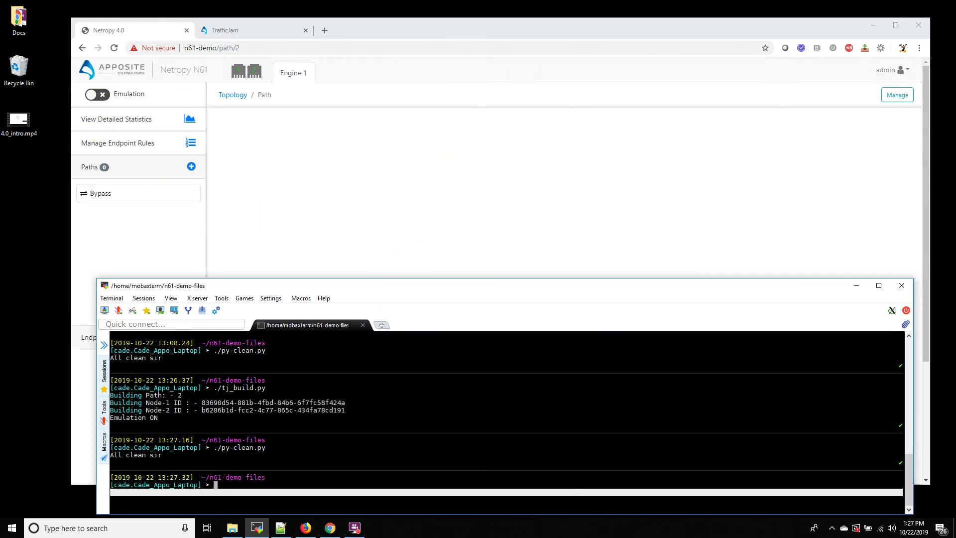
drag(646, 292, 581, 278)
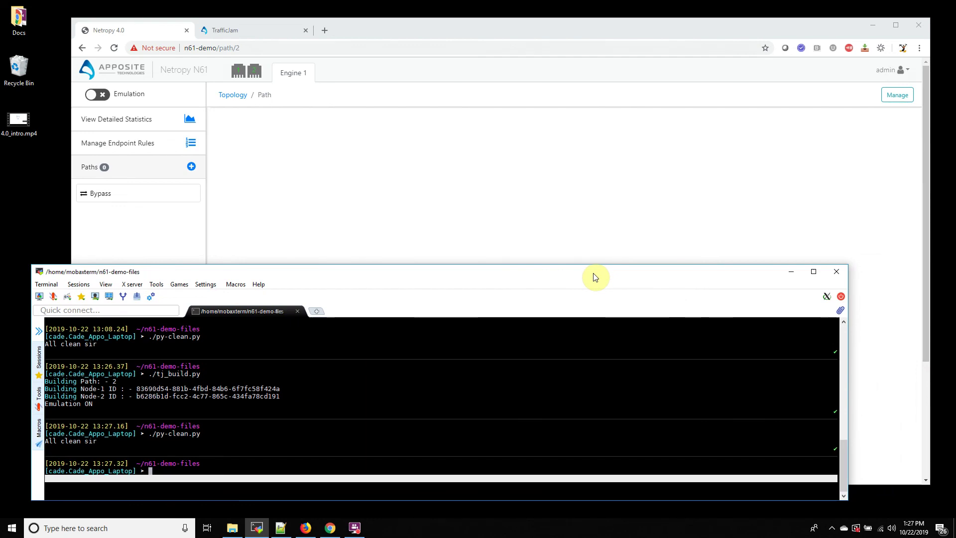
drag(590, 276, 594, 276)
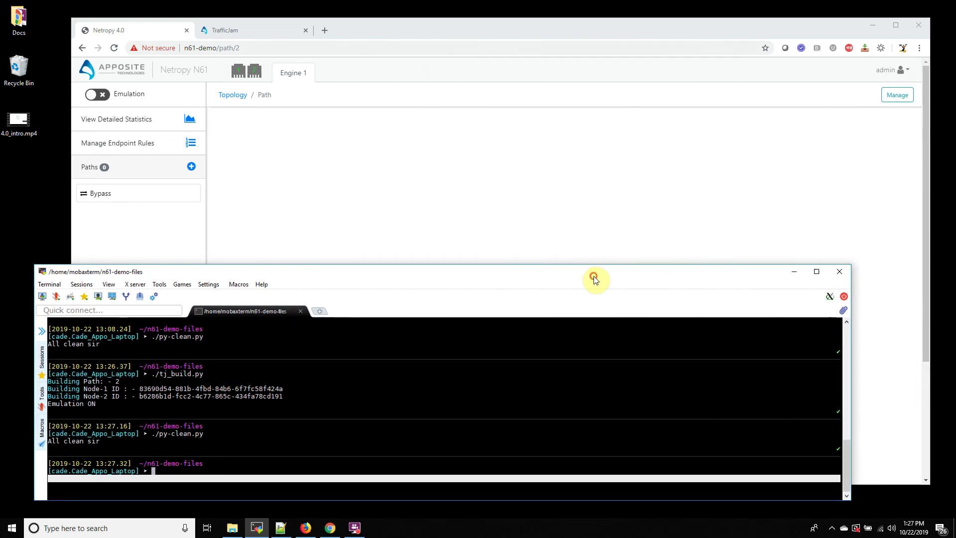